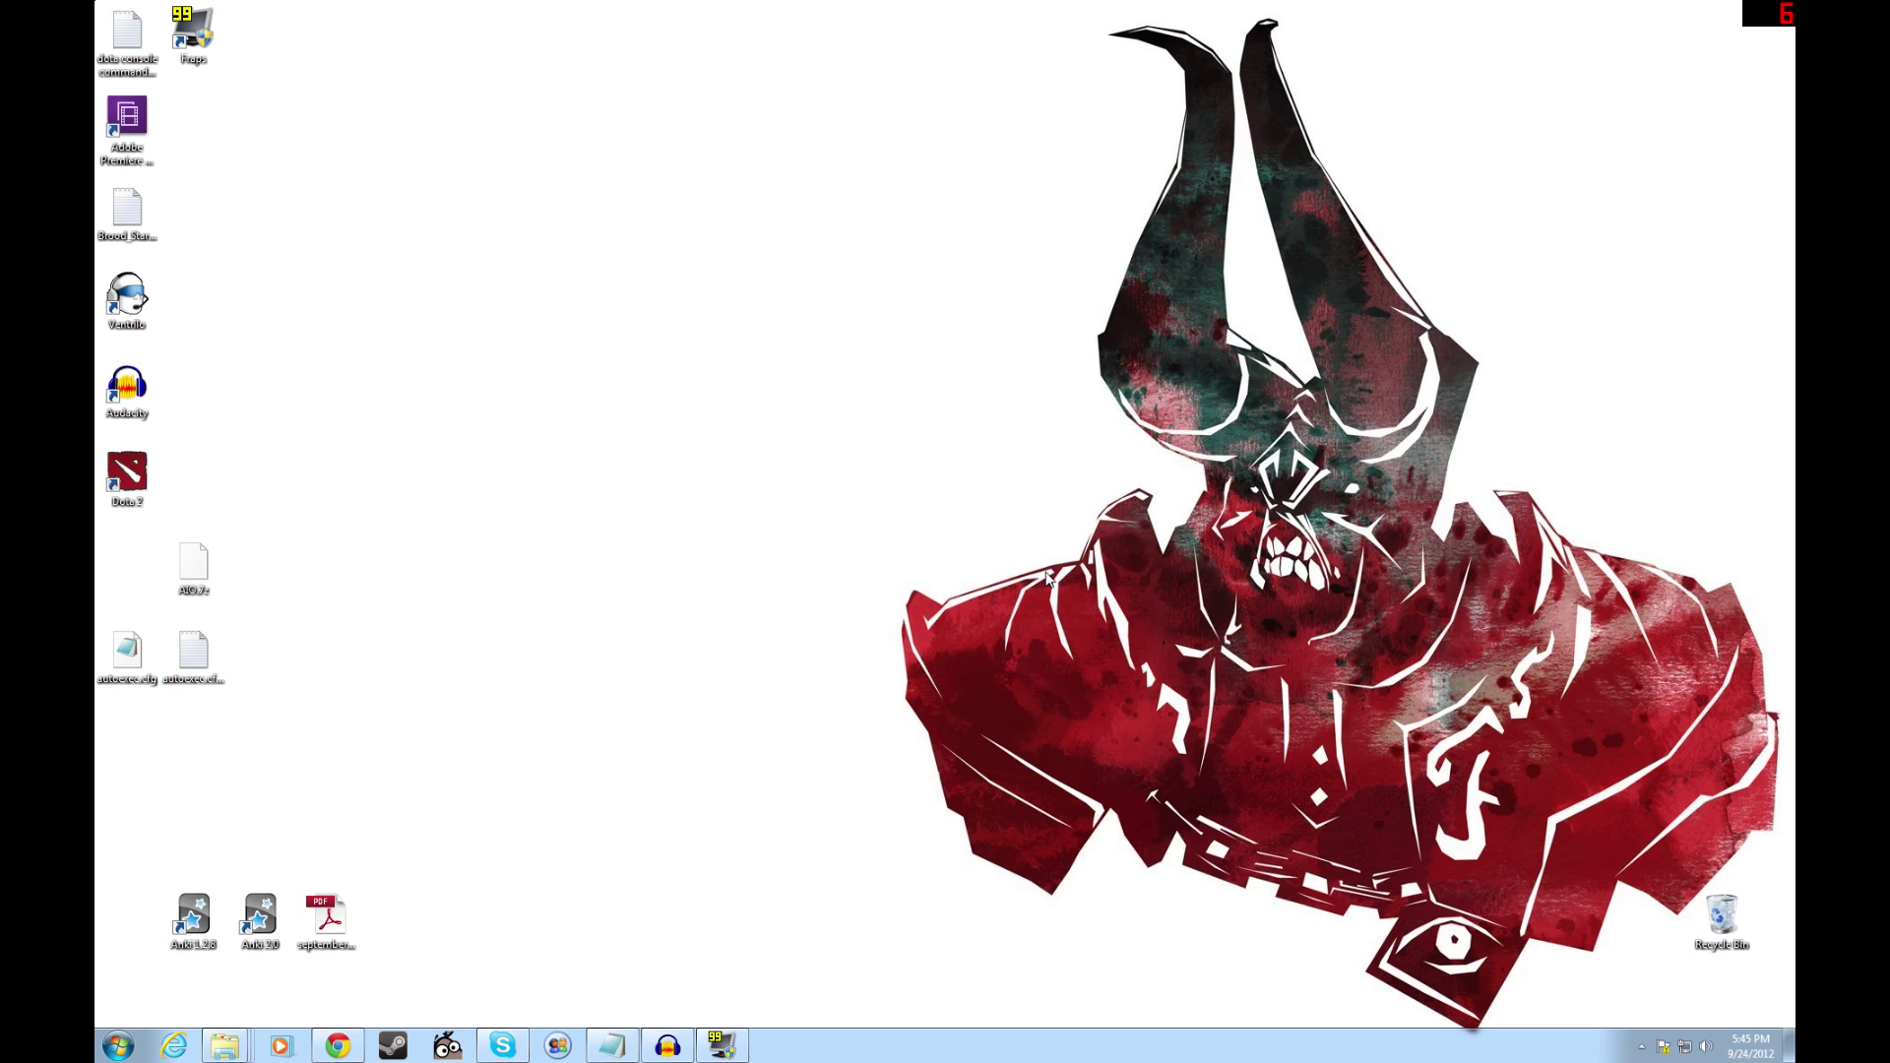
# Bring up Steam's game library from the hidden background programs.
pyautogui.click(1641, 1046)
pyautogui.rightClick(1605, 928)
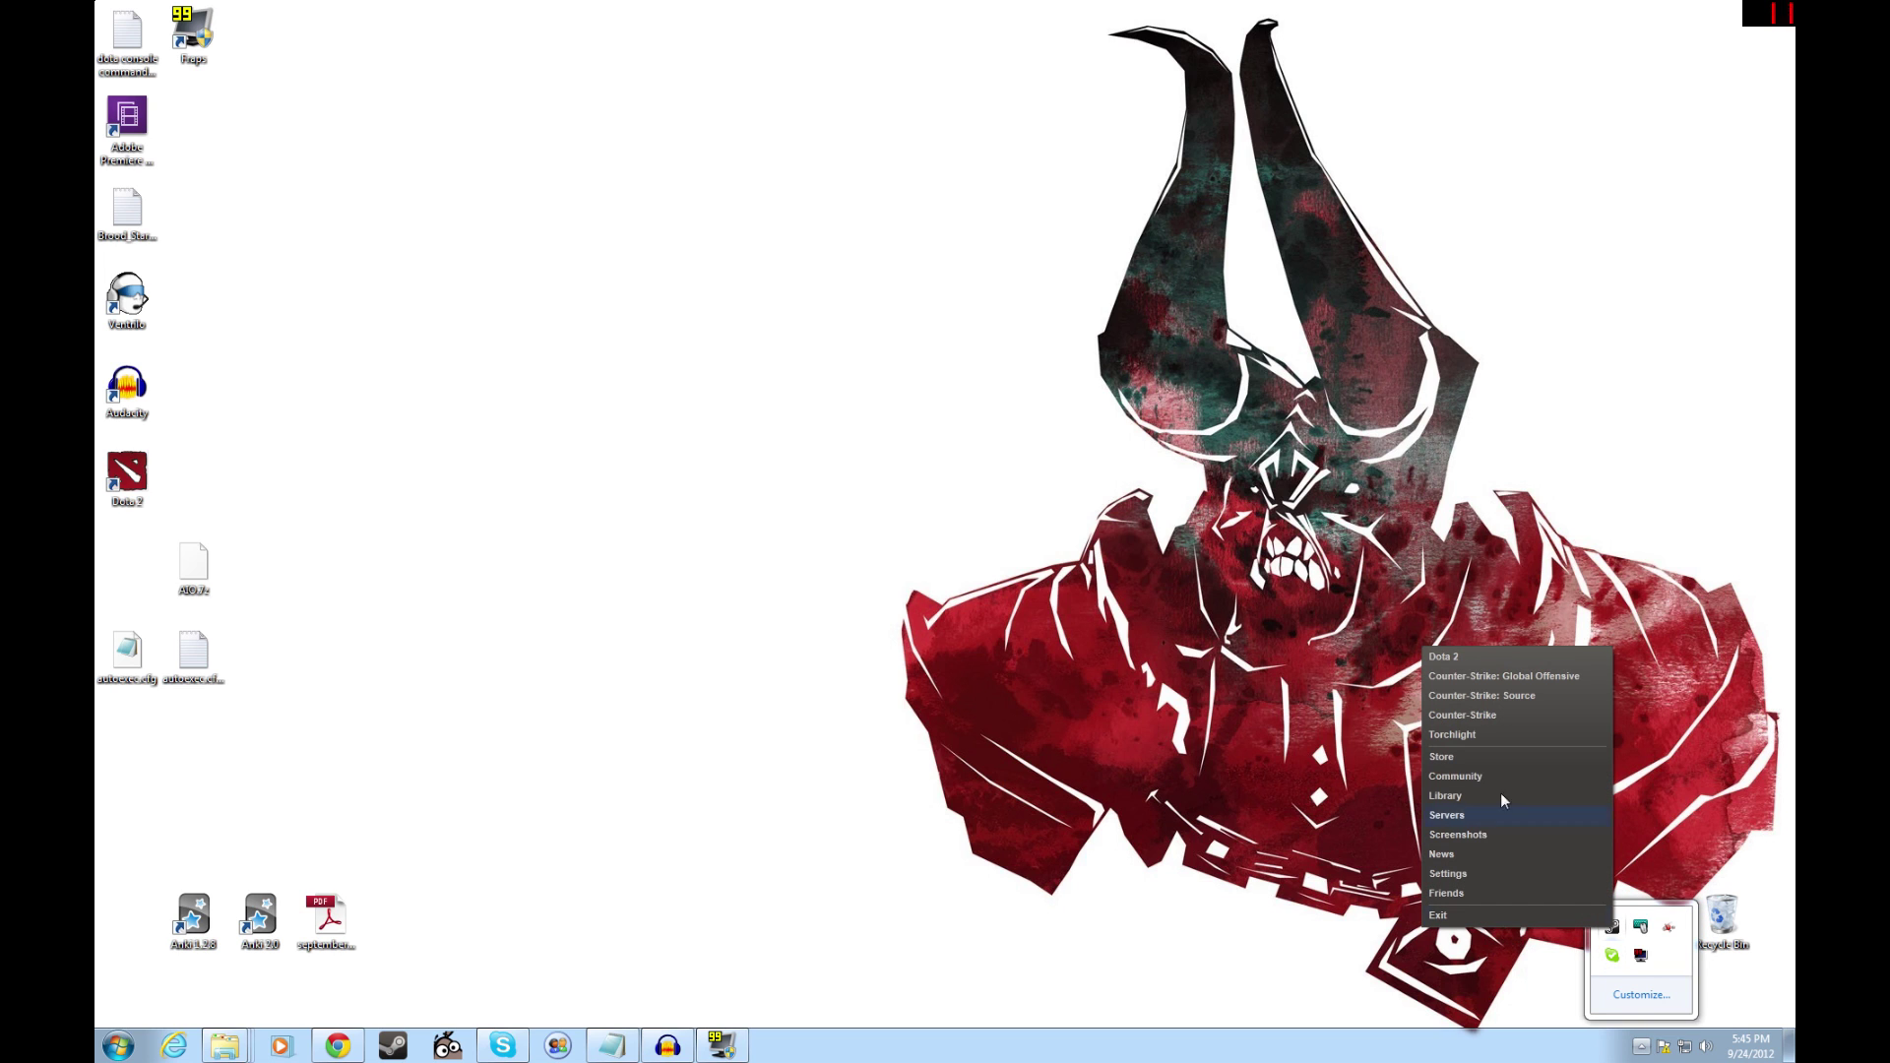
pyautogui.click(1464, 798)
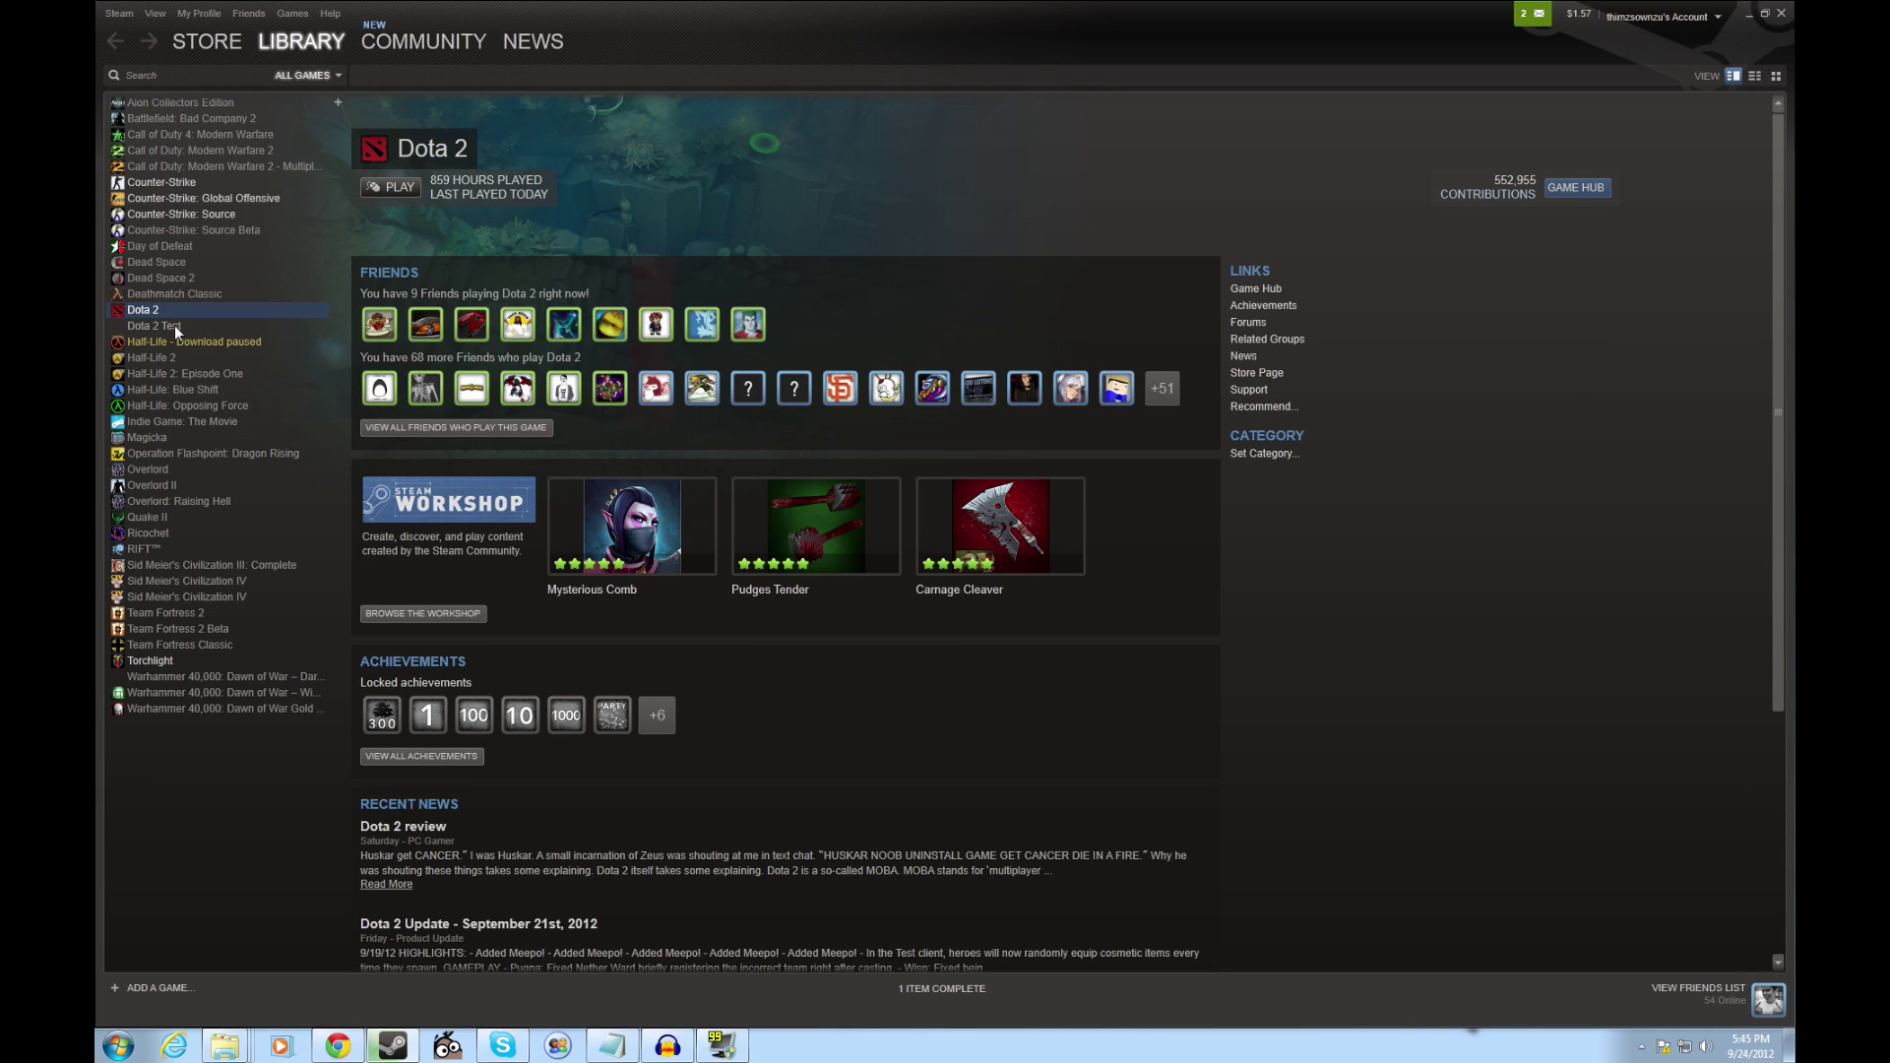
# Open the launch options of Dota 2 from the game's properties.
pyautogui.rightClick(170, 310)
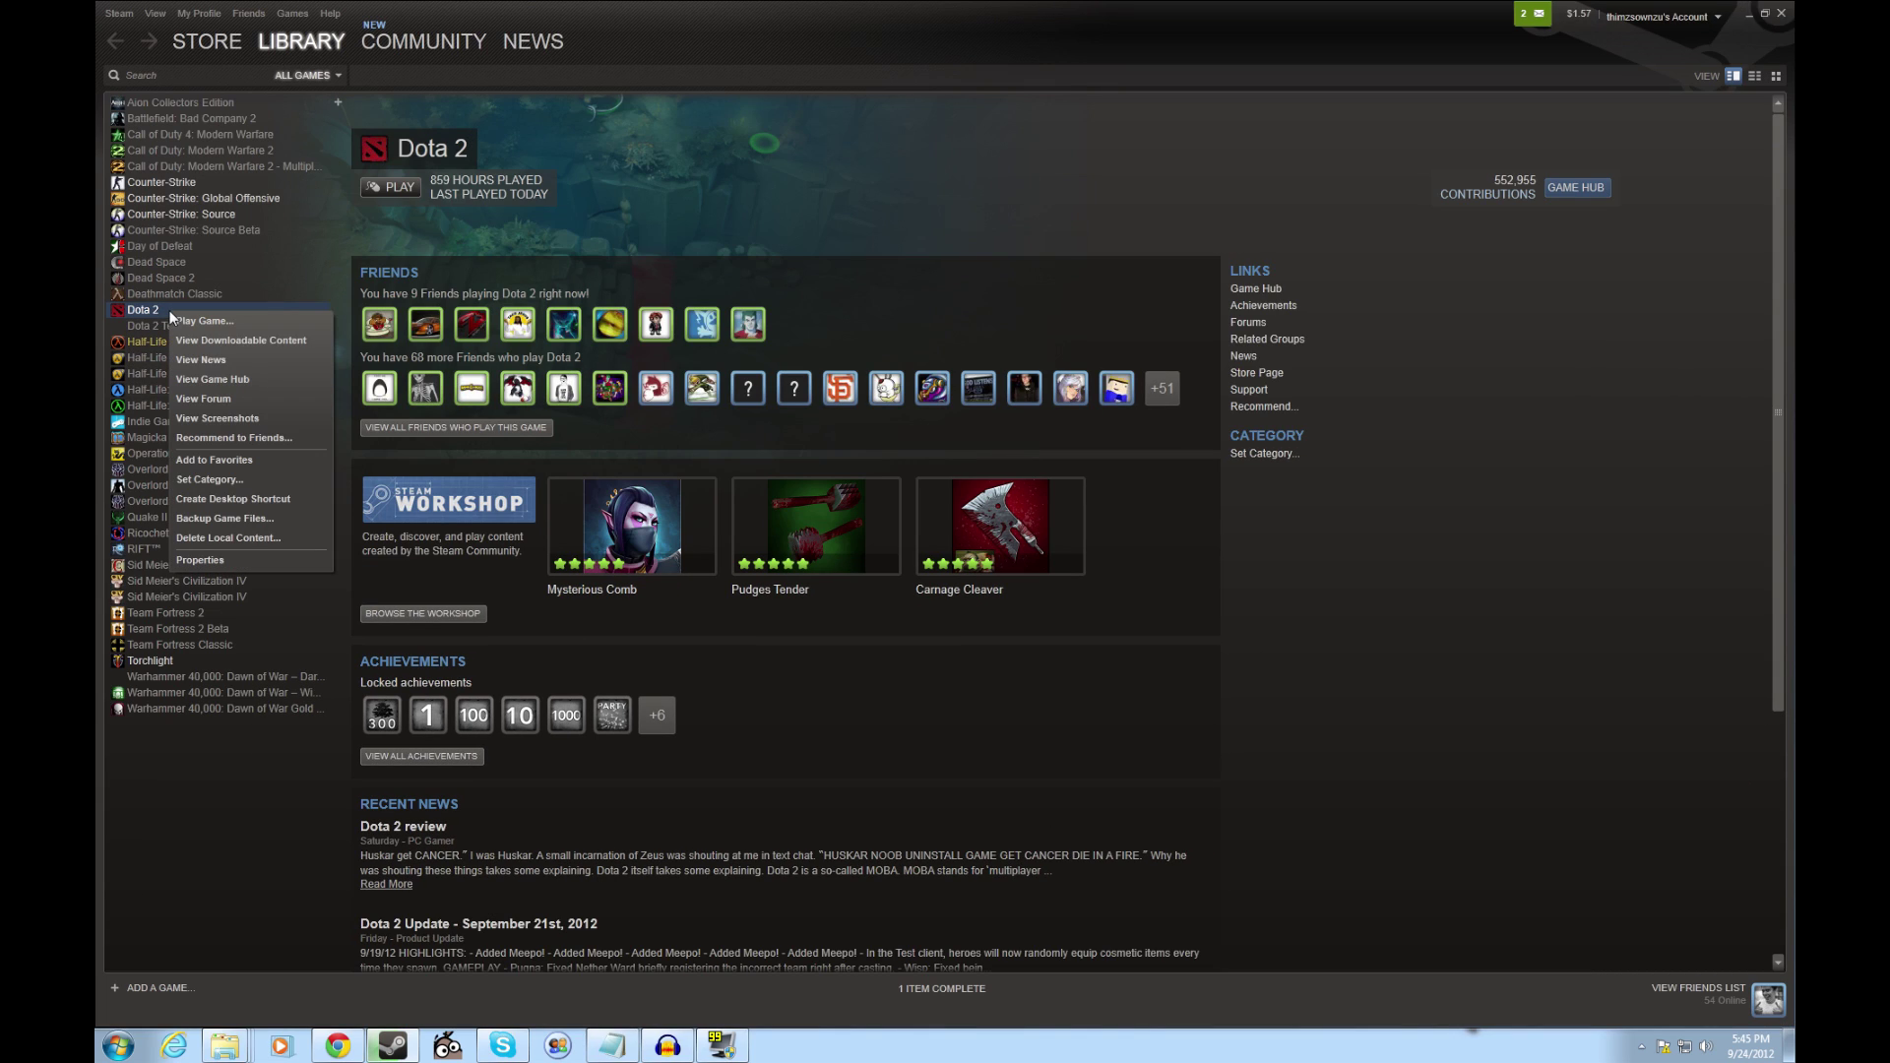
pyautogui.click(211, 561)
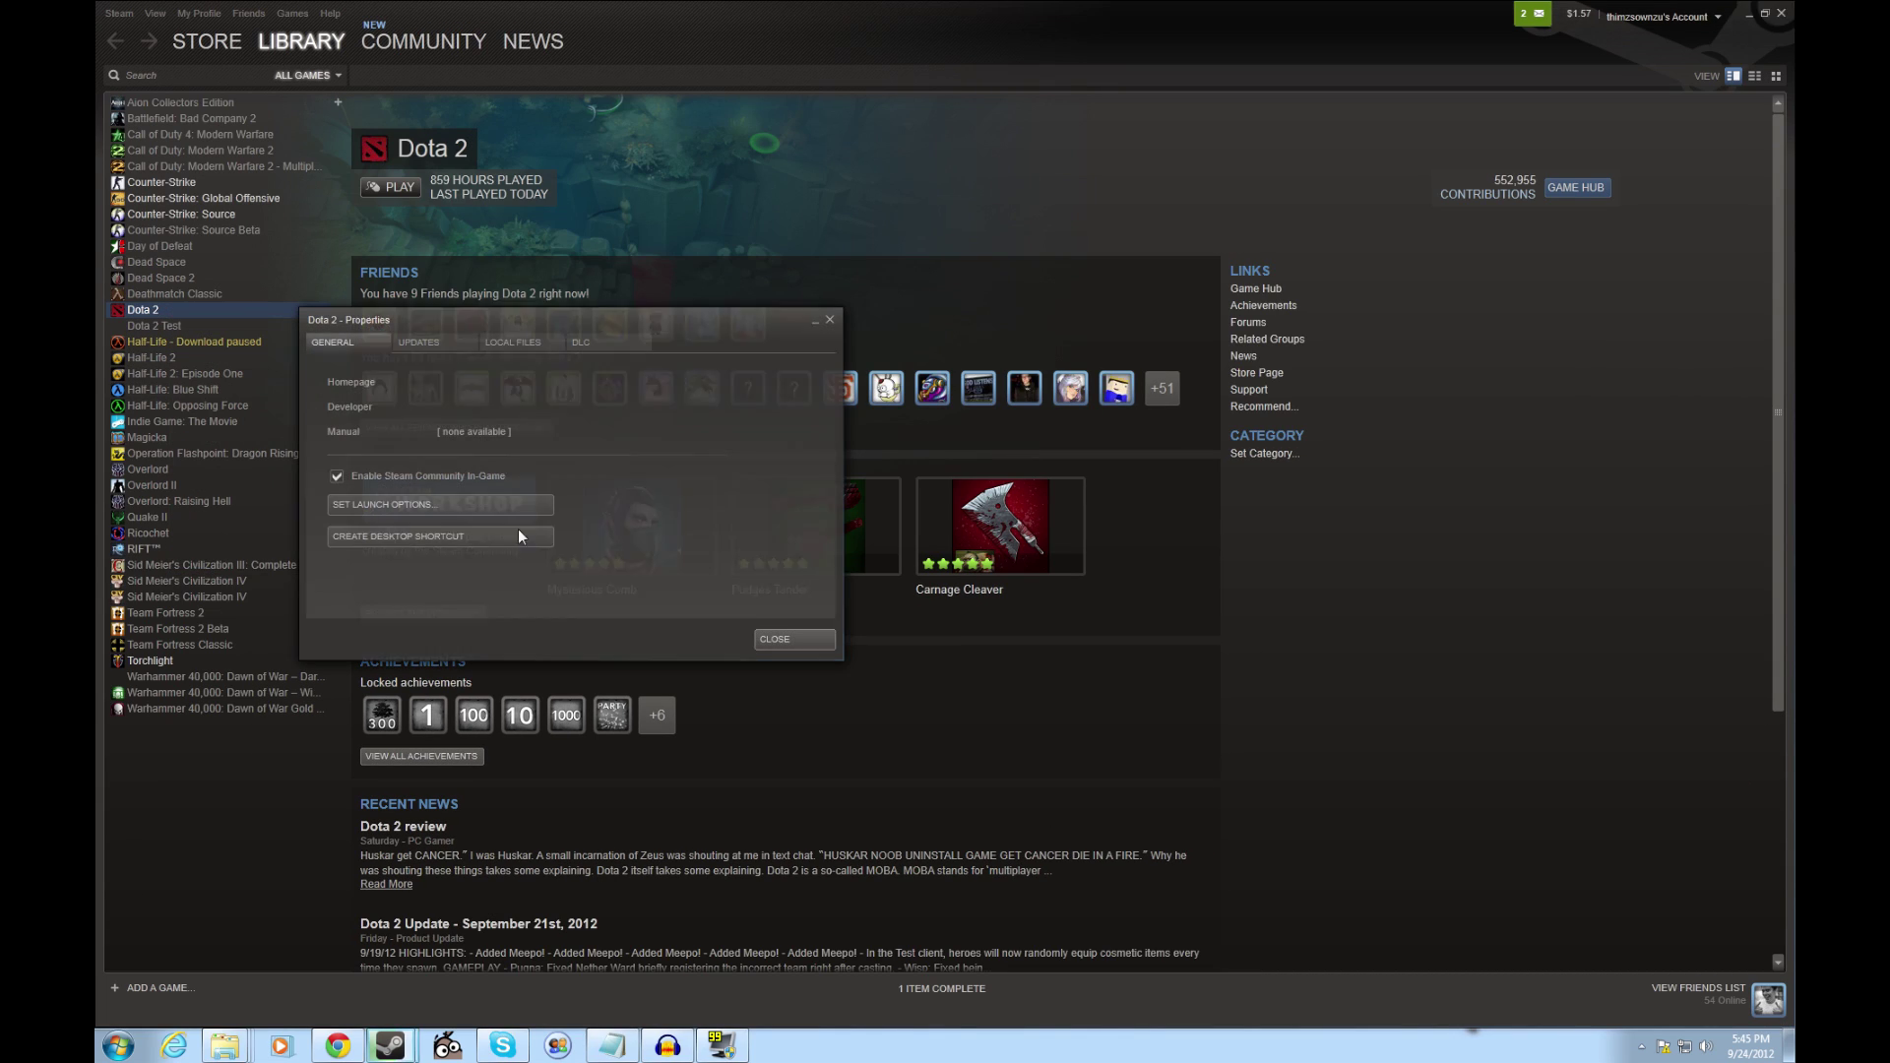
pyautogui.click(428, 508)
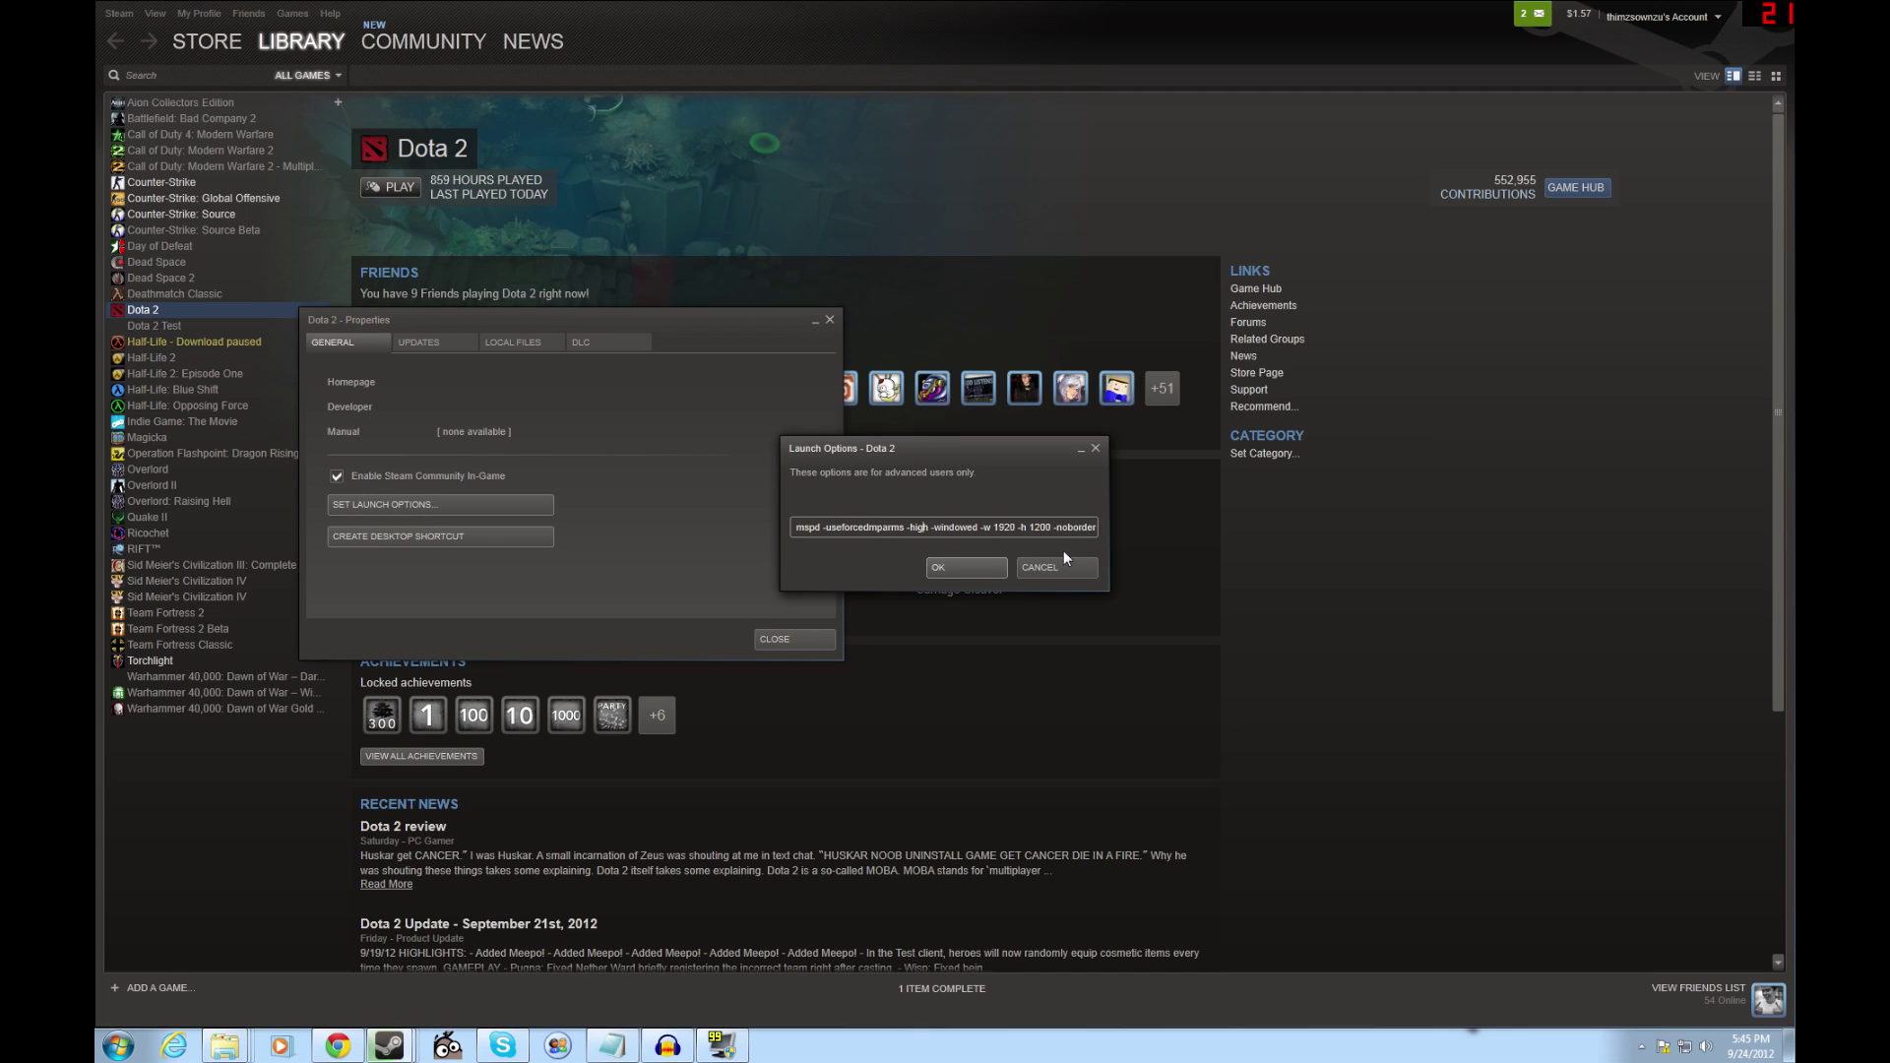
# Examine the -console and -novid entries at the start of the Dota 2 launch options.
pyautogui.press('Left')
pyautogui.press('Left')
pyautogui.press('Left')
pyautogui.press('Left')
pyautogui.press('Left')
pyautogui.press('Left')
pyautogui.press('Left')
pyautogui.press('Left')
pyautogui.press('Left')
pyautogui.press('Left')
pyautogui.press('Left')
pyautogui.press('Left')
pyautogui.press('Left')
pyautogui.press('Left')
pyautogui.press('Left')
pyautogui.press('Left')
pyautogui.press('Left')
pyautogui.press('Left')
pyautogui.press('Left')
pyautogui.press('Left')
pyautogui.write('-console -novid')
pyautogui.hotkey('shift', 'Home')
pyautogui.press('Right')
pyautogui.press('End')
pyautogui.press('Left')
pyautogui.press('Left')
pyautogui.press('Left')
pyautogui.press('Left')
pyautogui.press('Left')
pyautogui.press('Left')
pyautogui.press('Left')
pyautogui.press('Left')
pyautogui.press('Left')
pyautogui.press('Left')
pyautogui.press('Left')
pyautogui.press('Left')
pyautogui.press('Left')
pyautogui.press('Left')
pyautogui.press('Left')
pyautogui.press('Left')
pyautogui.press('Left')
pyautogui.press('Left')
pyautogui.press('Left')
pyautogui.press('Left')
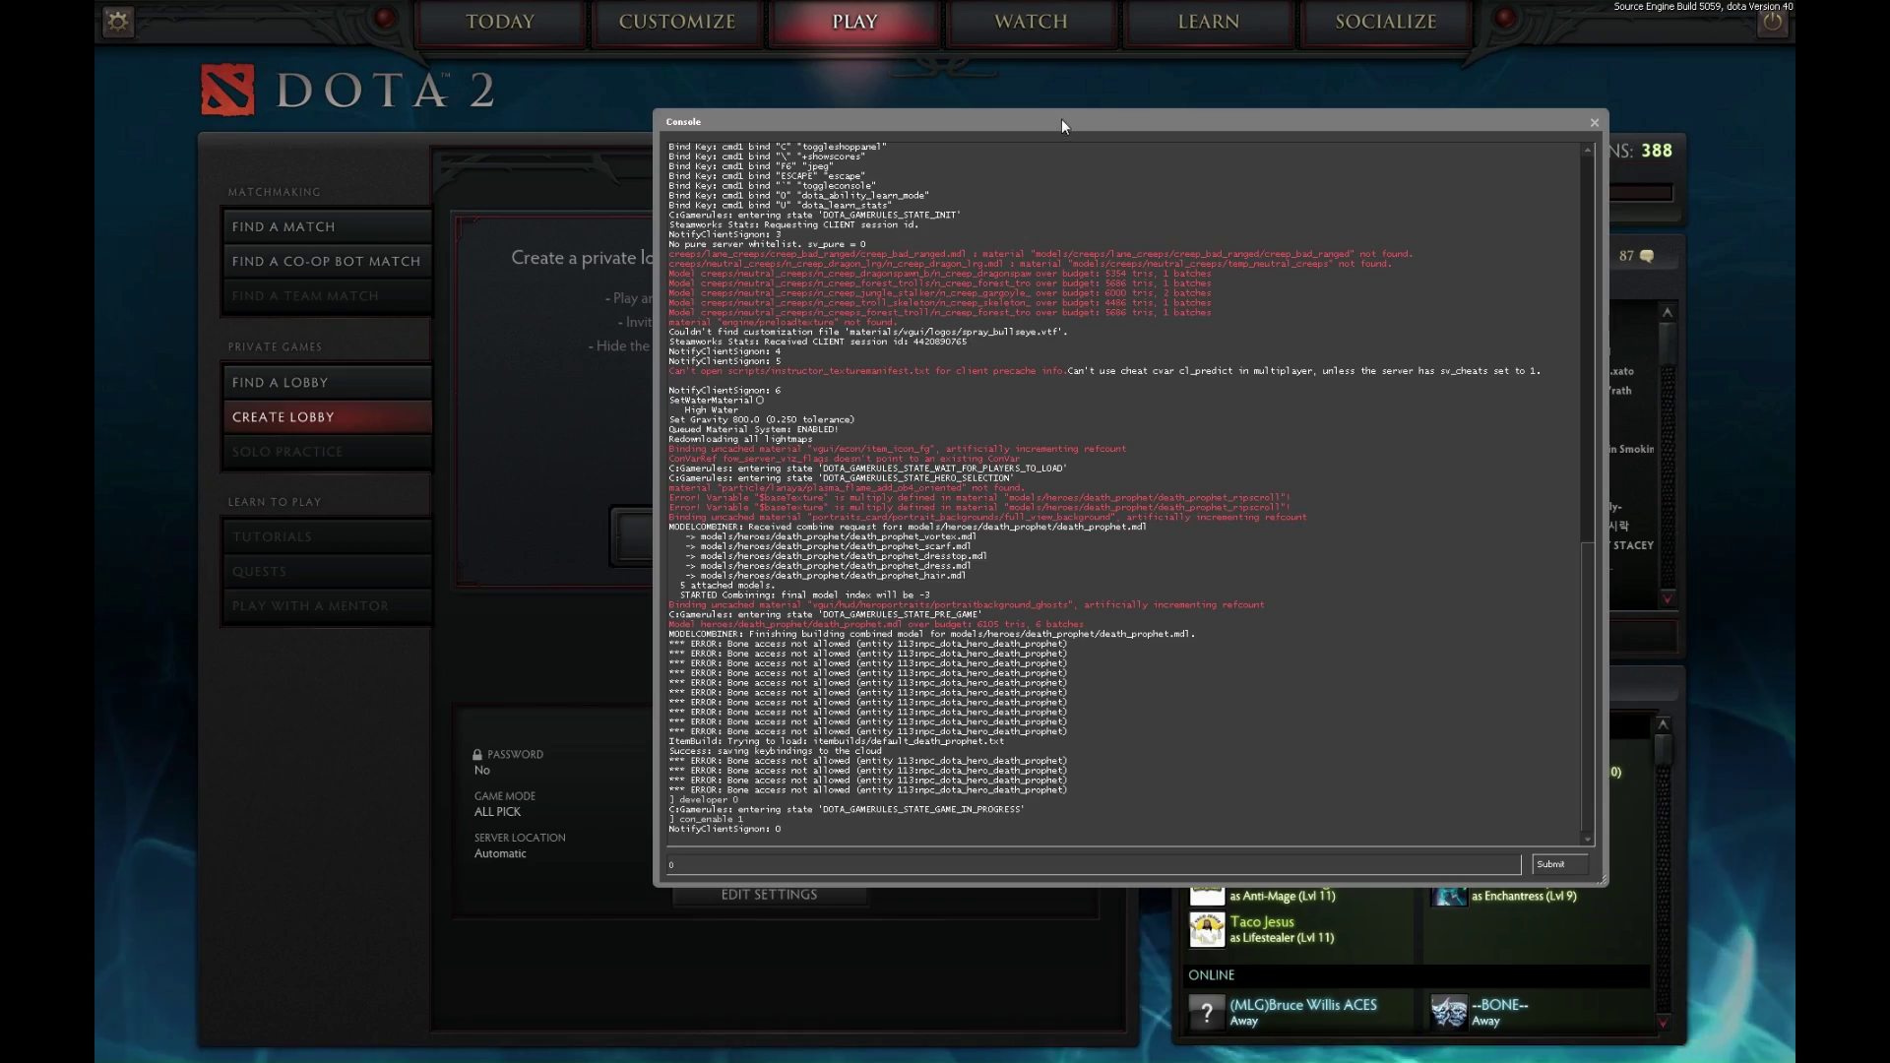
pyautogui.moveTo(1062, 125)
pyautogui.mouseDown()
pyautogui.moveTo(1037, 148)
pyautogui.moveTo(1085, 151)
pyautogui.moveTo(1090, 127)
pyautogui.moveTo(1077, 139)
pyautogui.mouseUp()
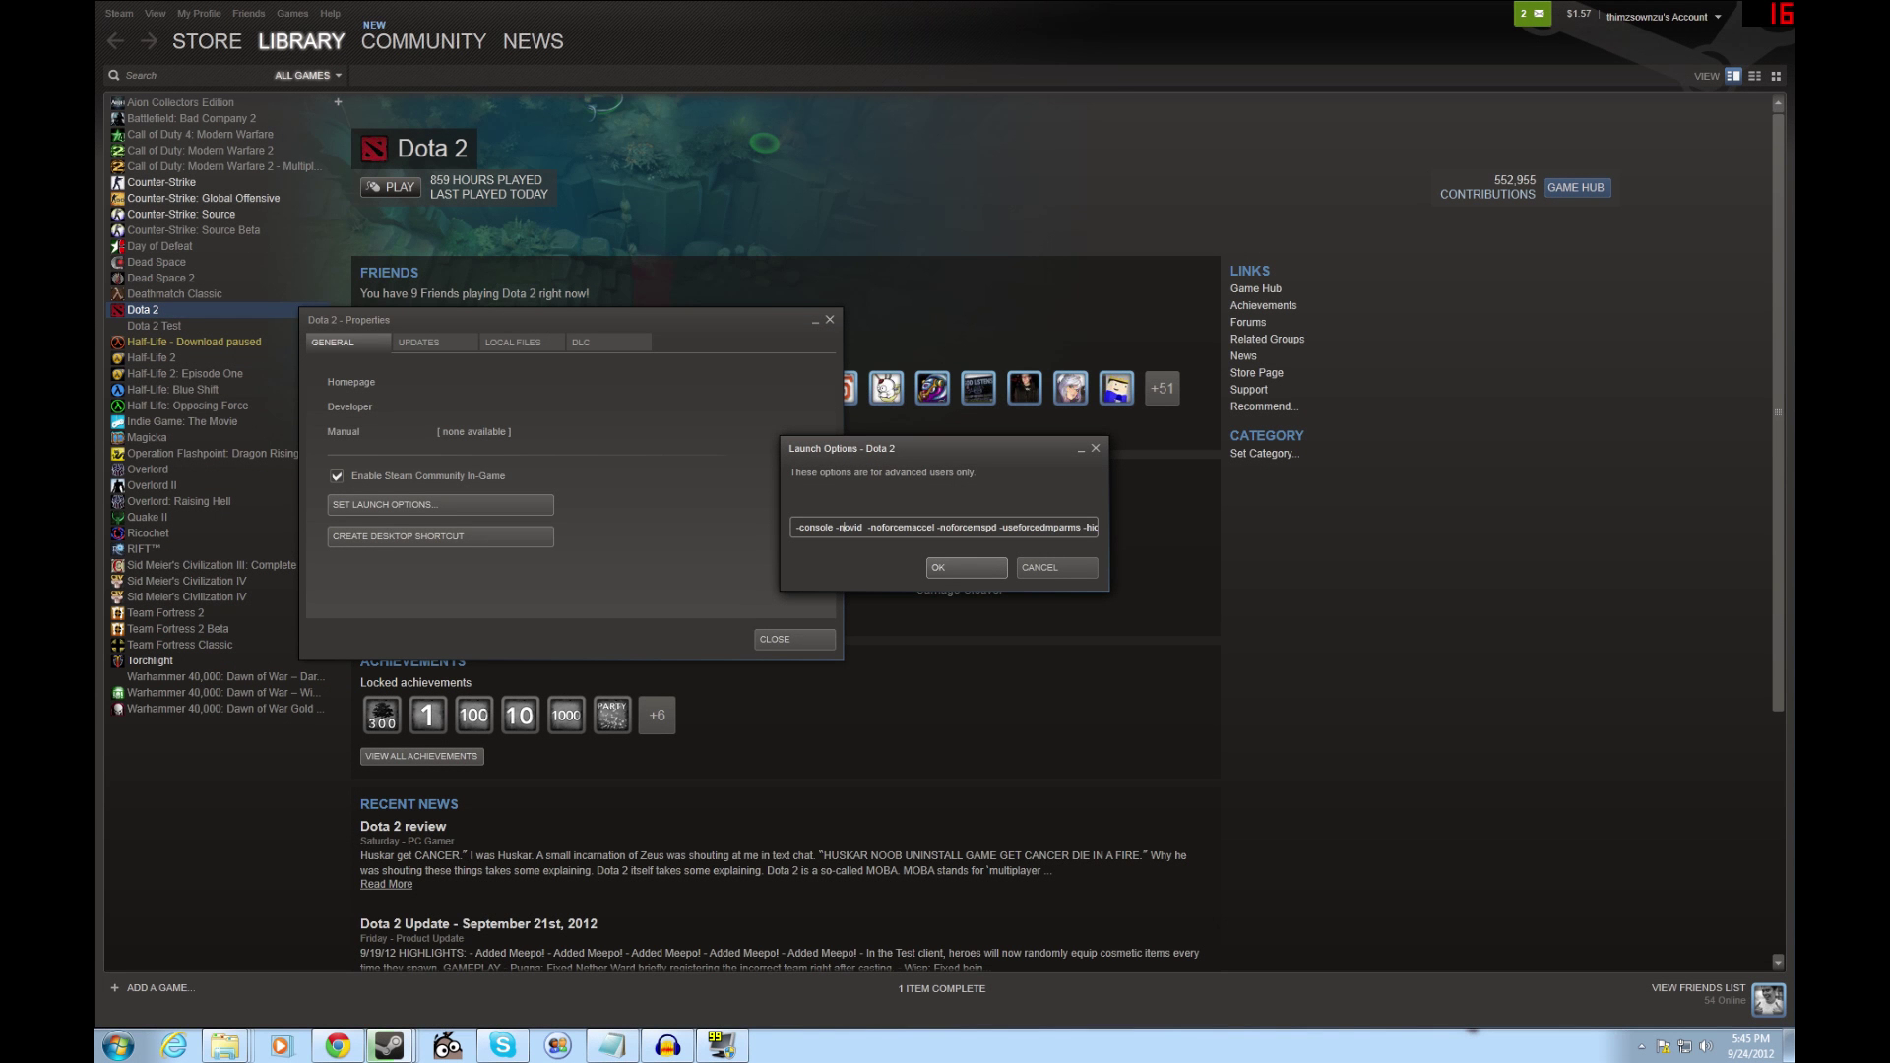
# Highlight the mouse options -noforcemaccel -noforcemspd -useforcedmparms in the launch options text to examine them.
pyautogui.moveTo(868, 528); pyautogui.dragTo(973, 528)
pyautogui.click(918, 528)
pyautogui.moveTo(867, 528); pyautogui.dragTo(1078, 528)
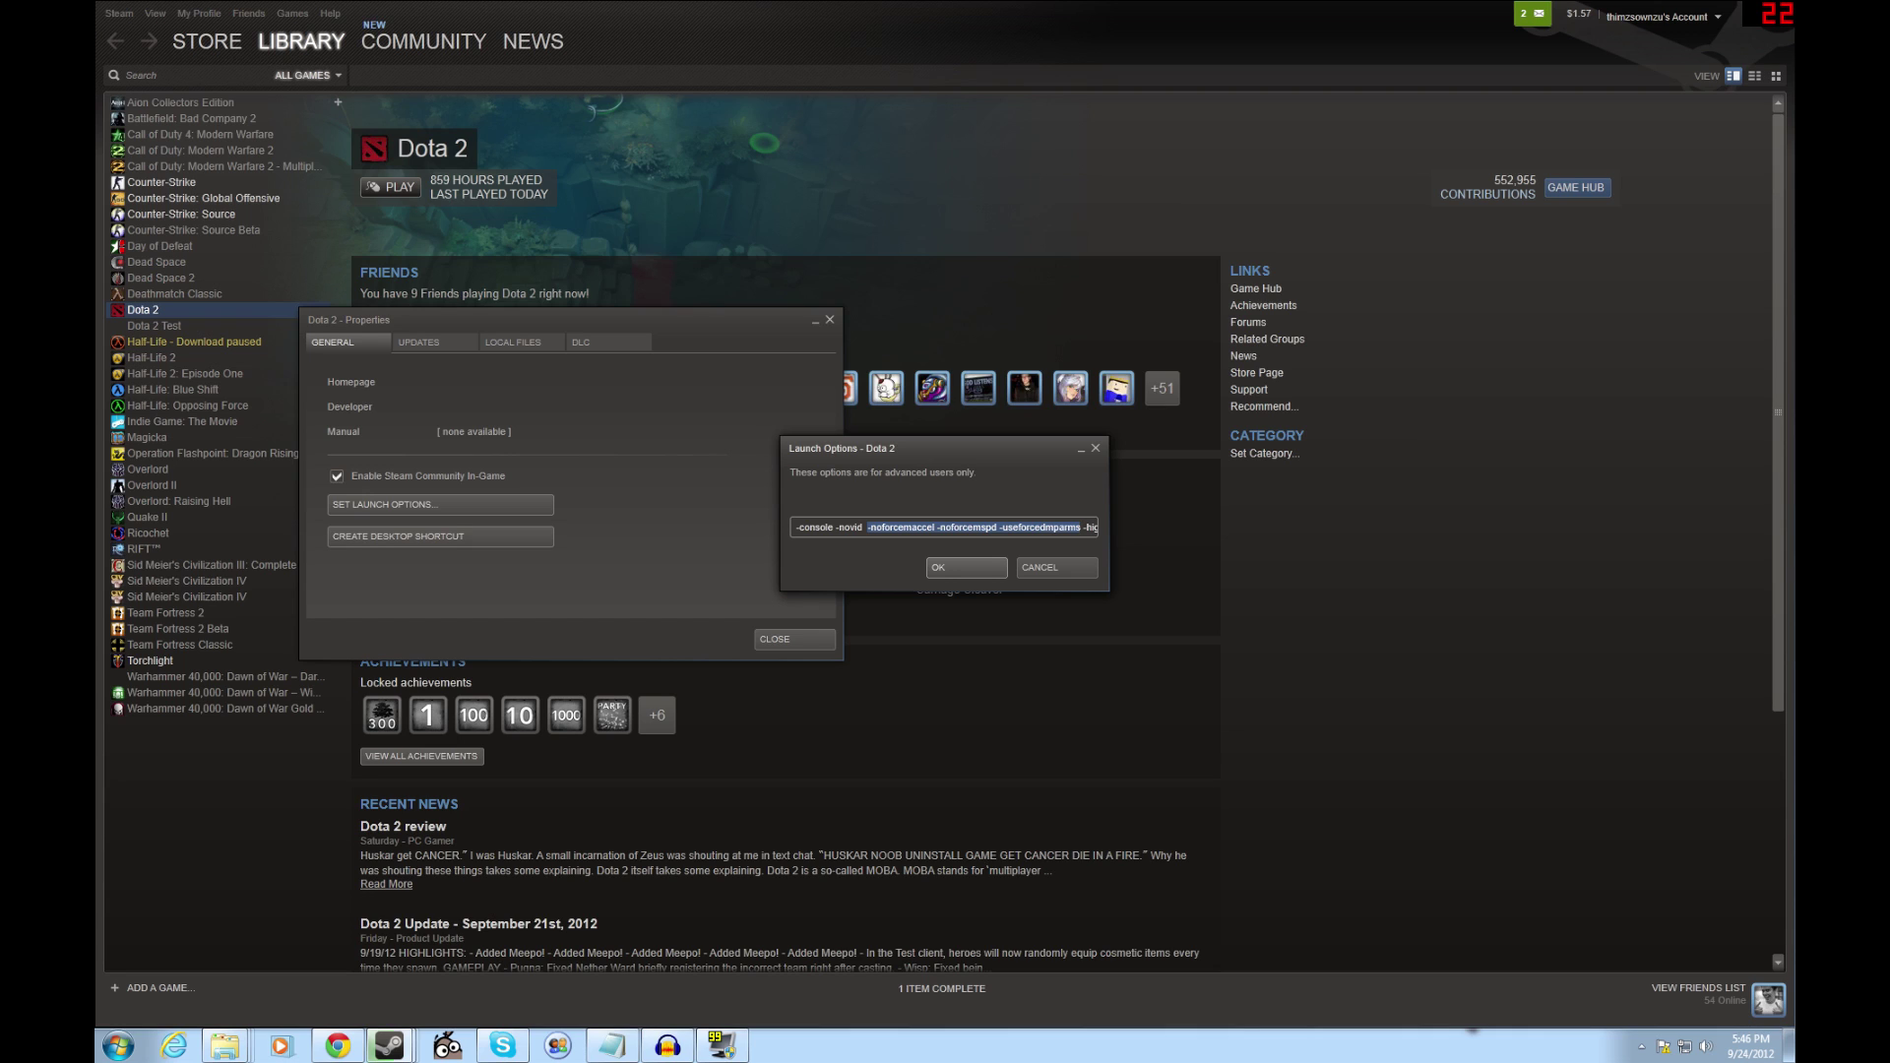
pyautogui.moveTo(867, 527)
pyautogui.mouseDown()
pyautogui.moveTo(1079, 528)
pyautogui.moveTo(795, 528)
pyautogui.moveTo(867, 528)
pyautogui.mouseUp()
pyautogui.click(954, 528)
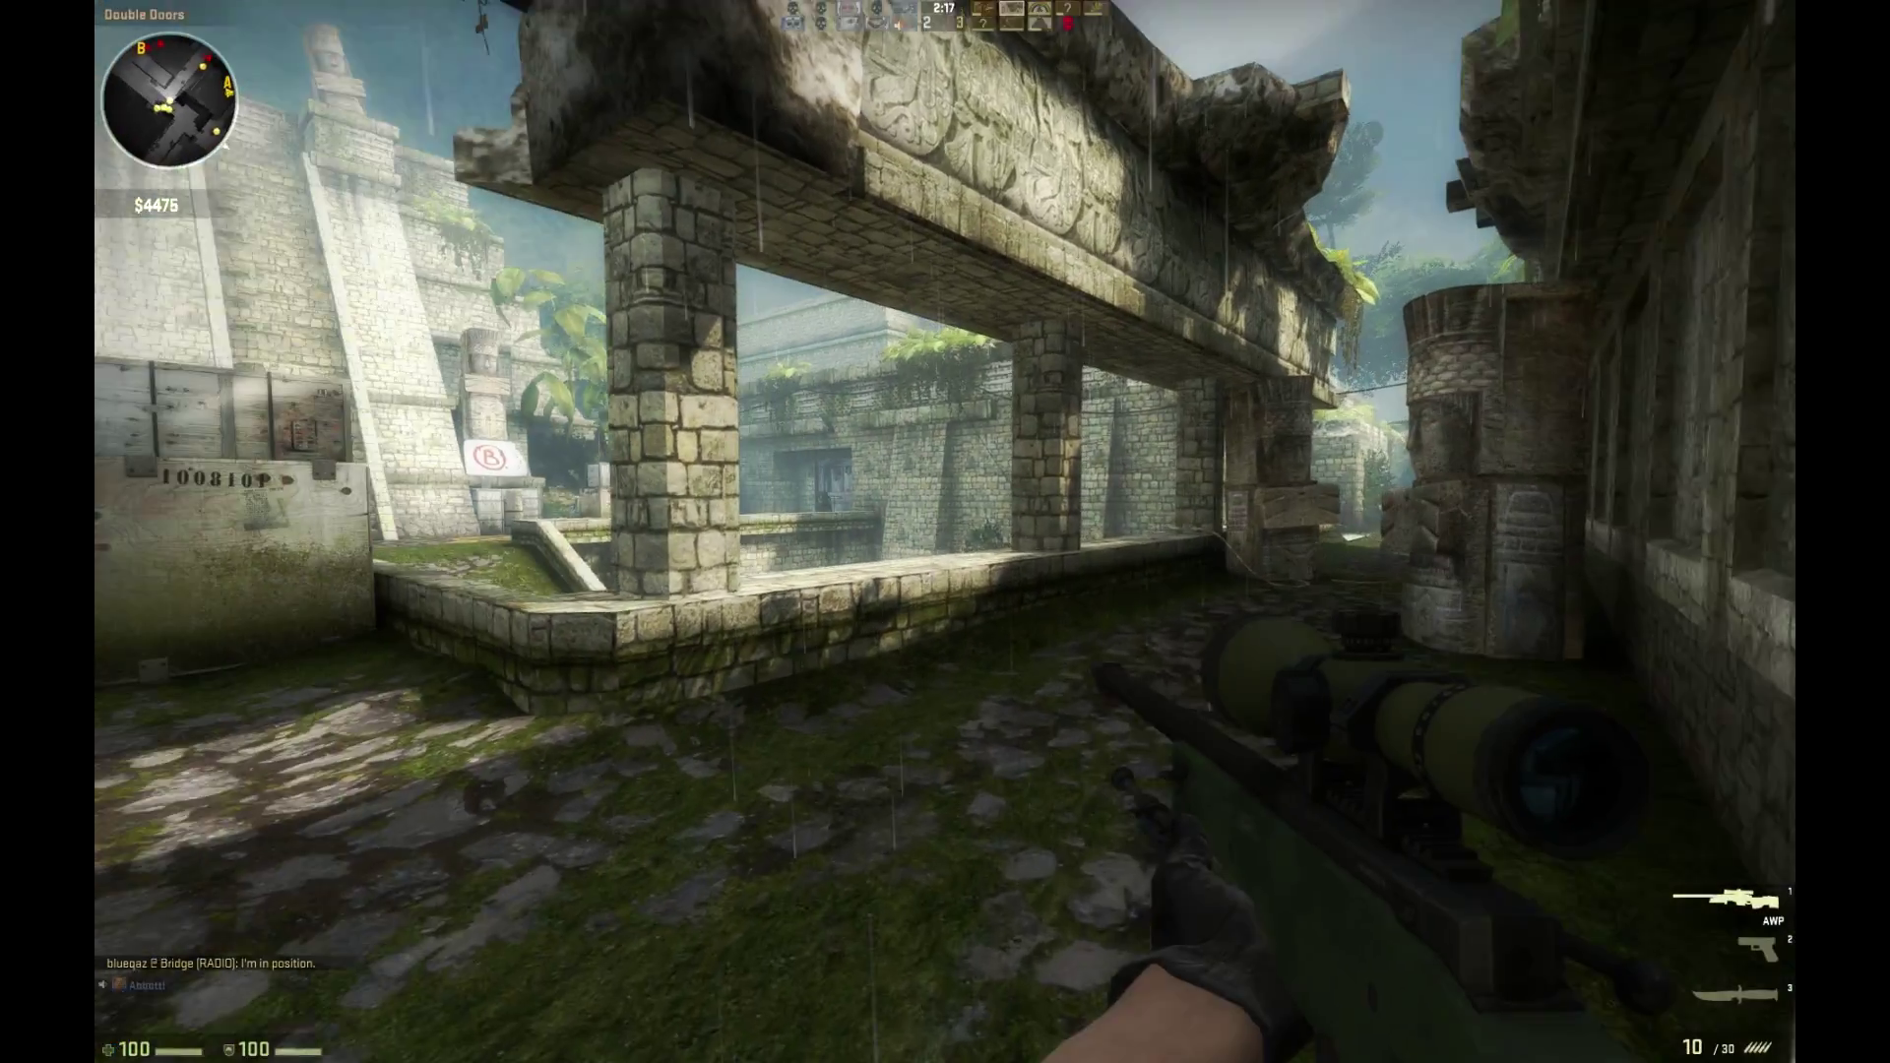
pyautogui.rightClick(945, 531)
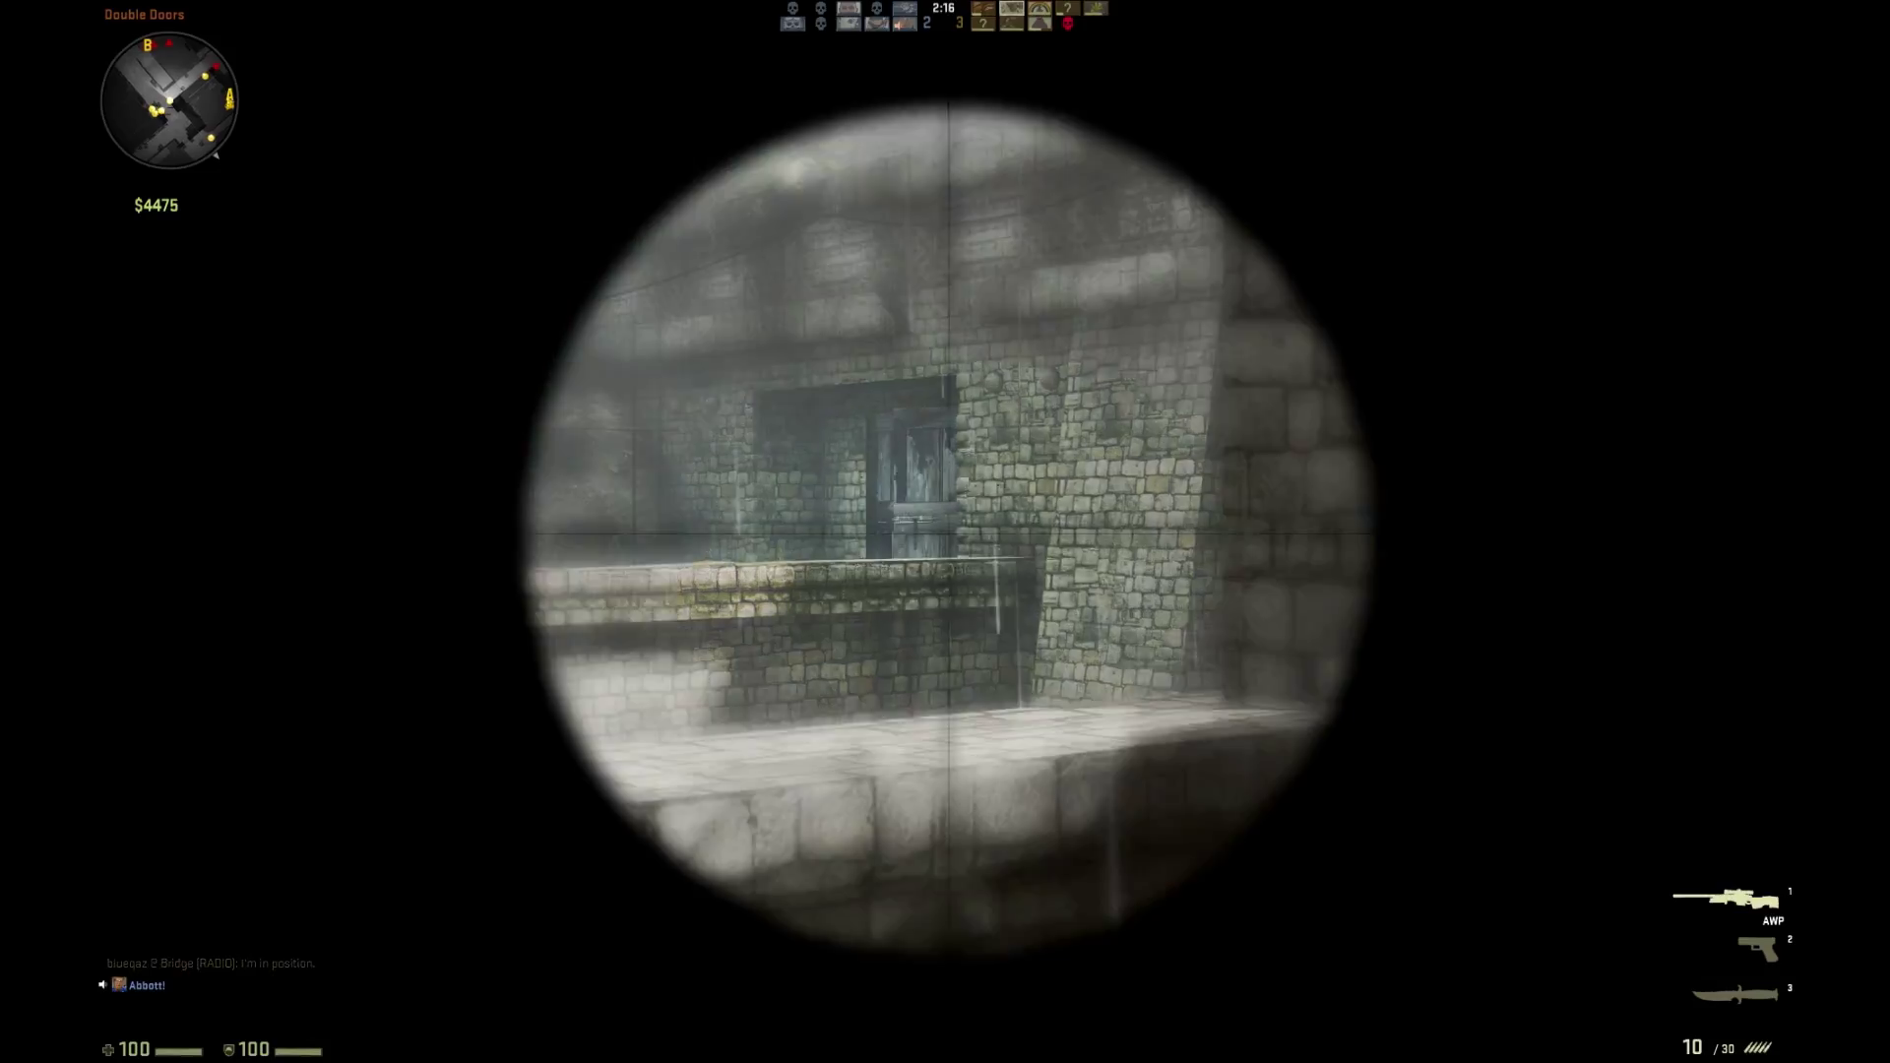
pyautogui.click(945, 531)
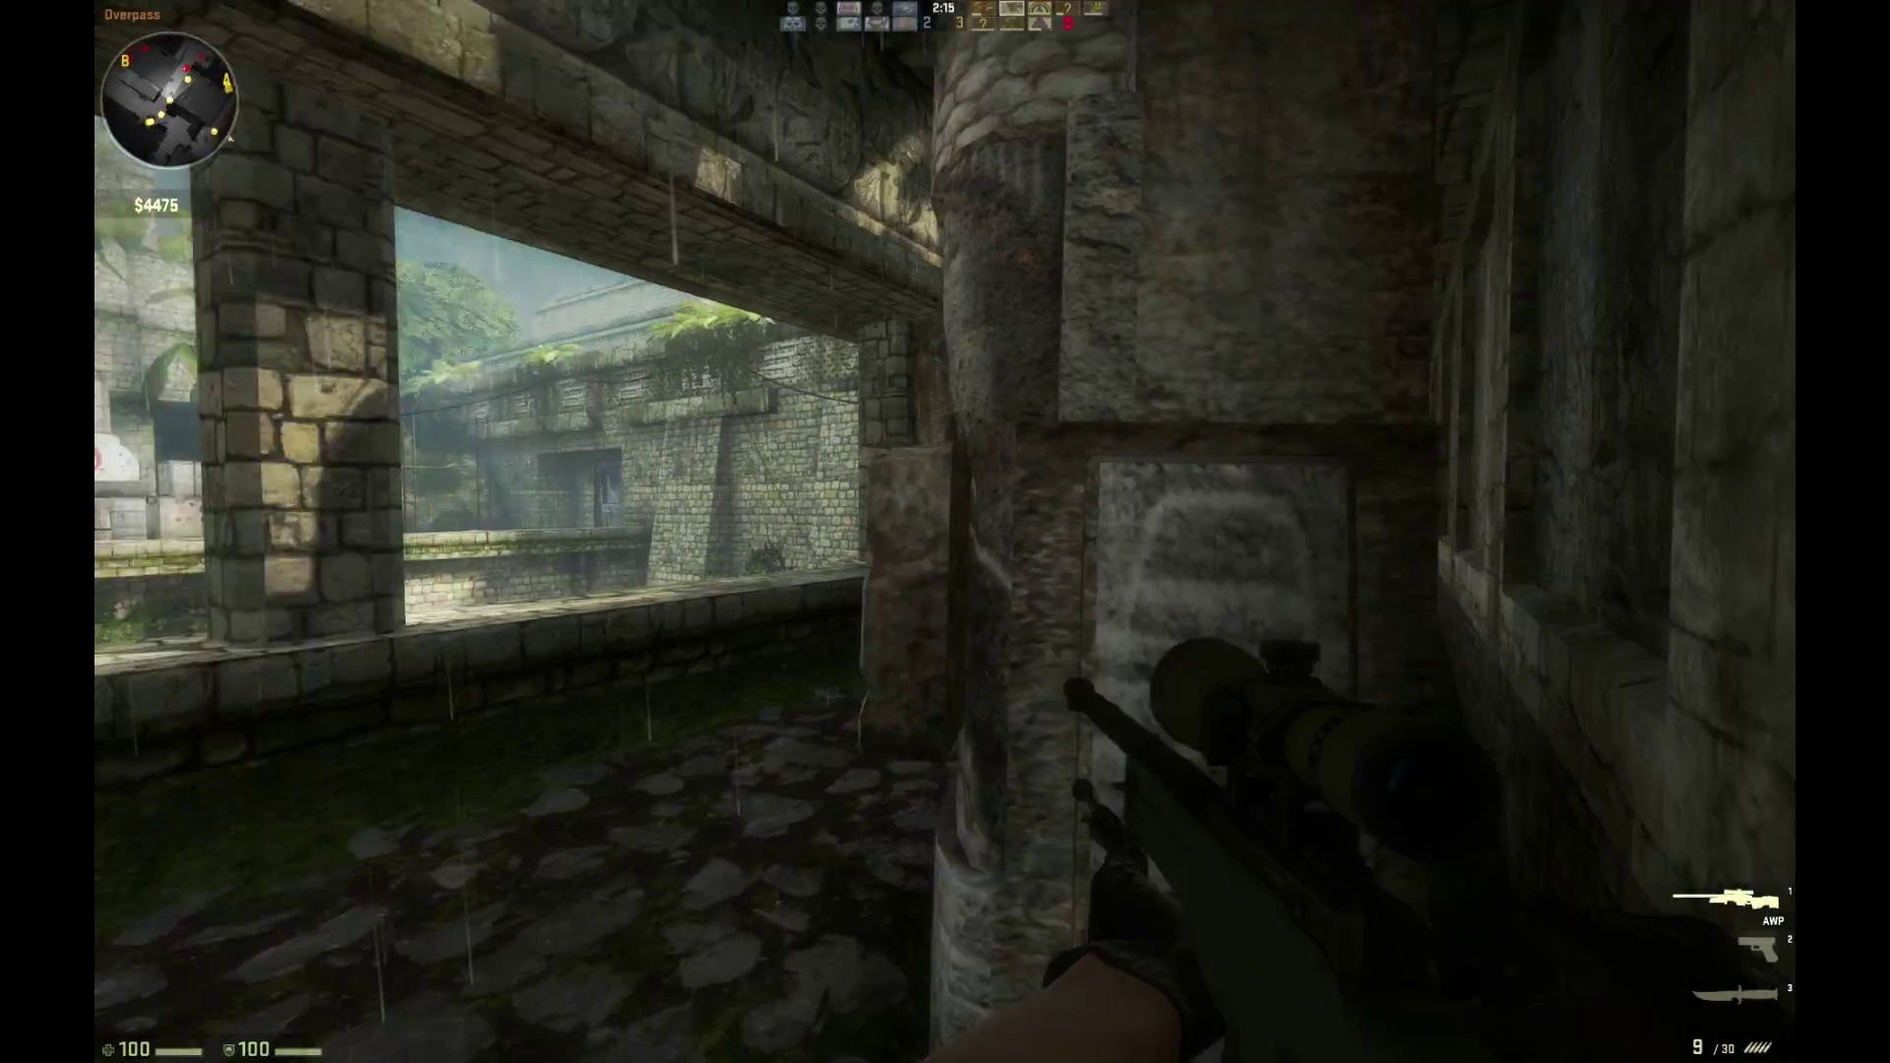
pyautogui.rightClick(945, 532)
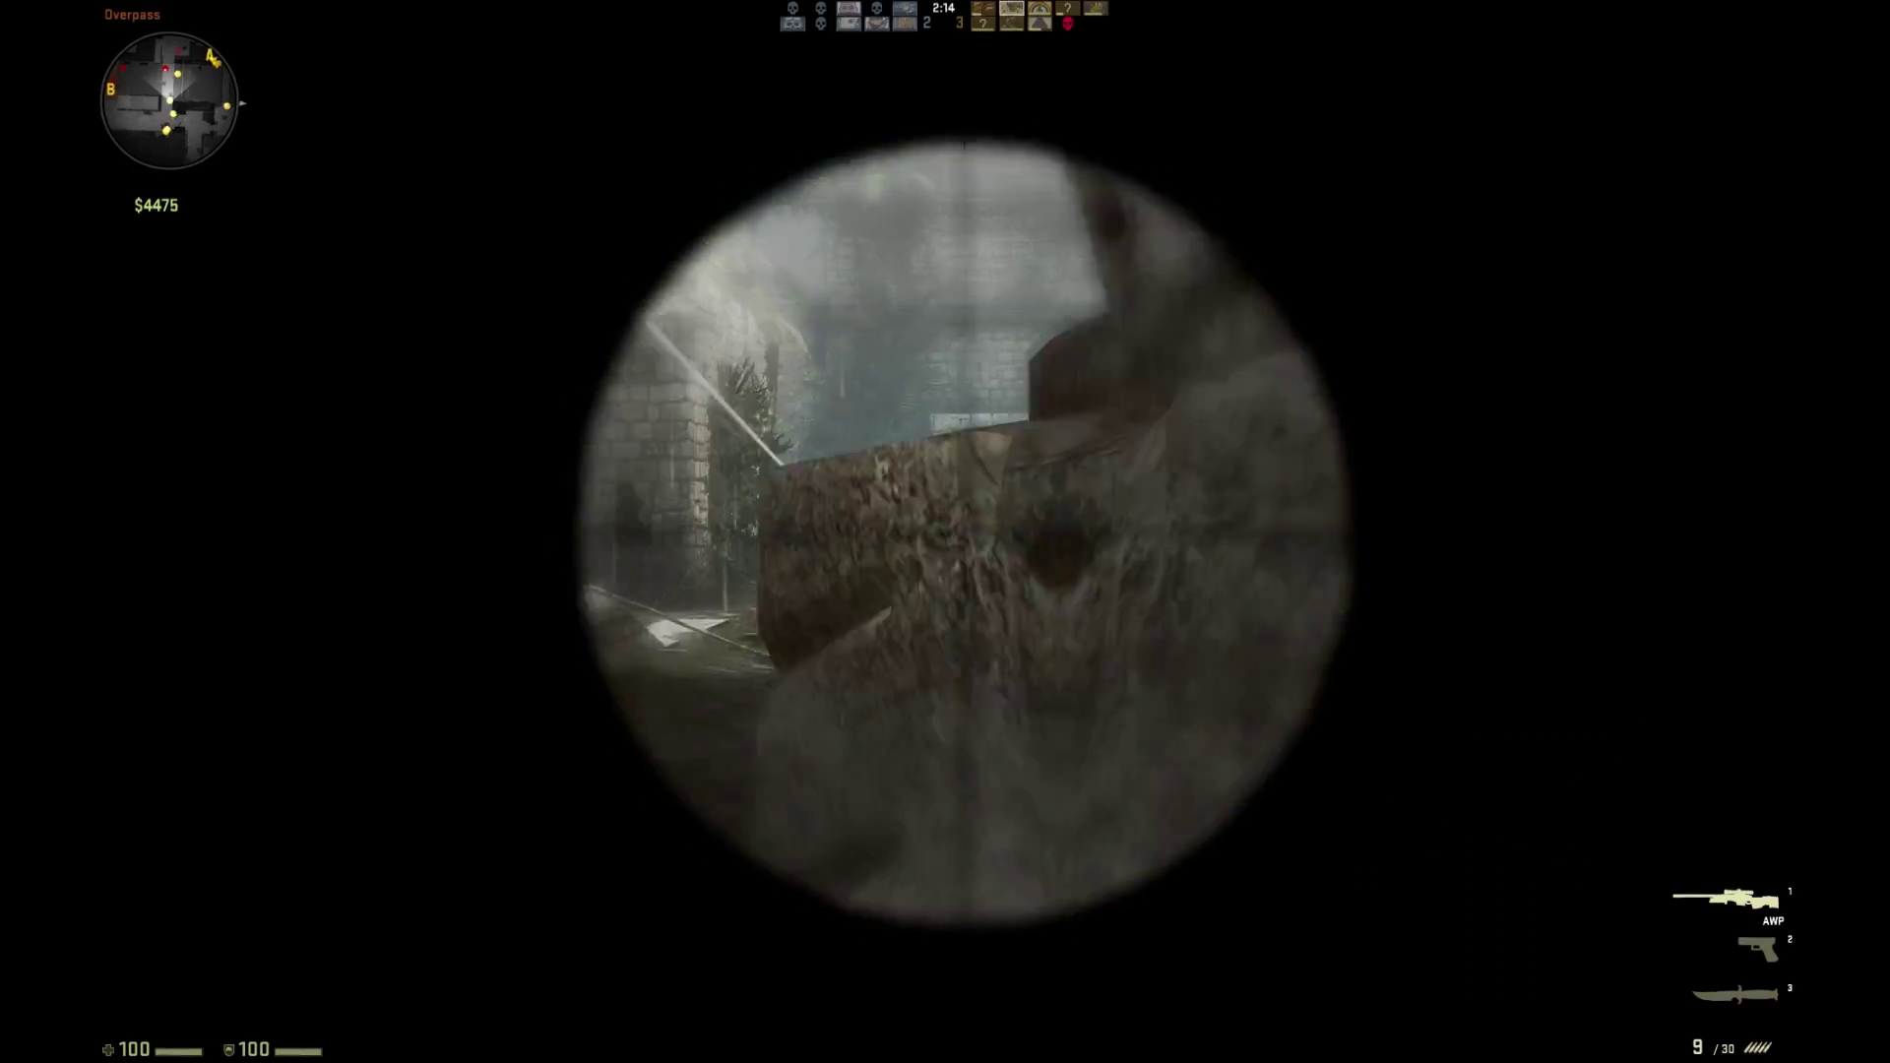
pyautogui.click(945, 532)
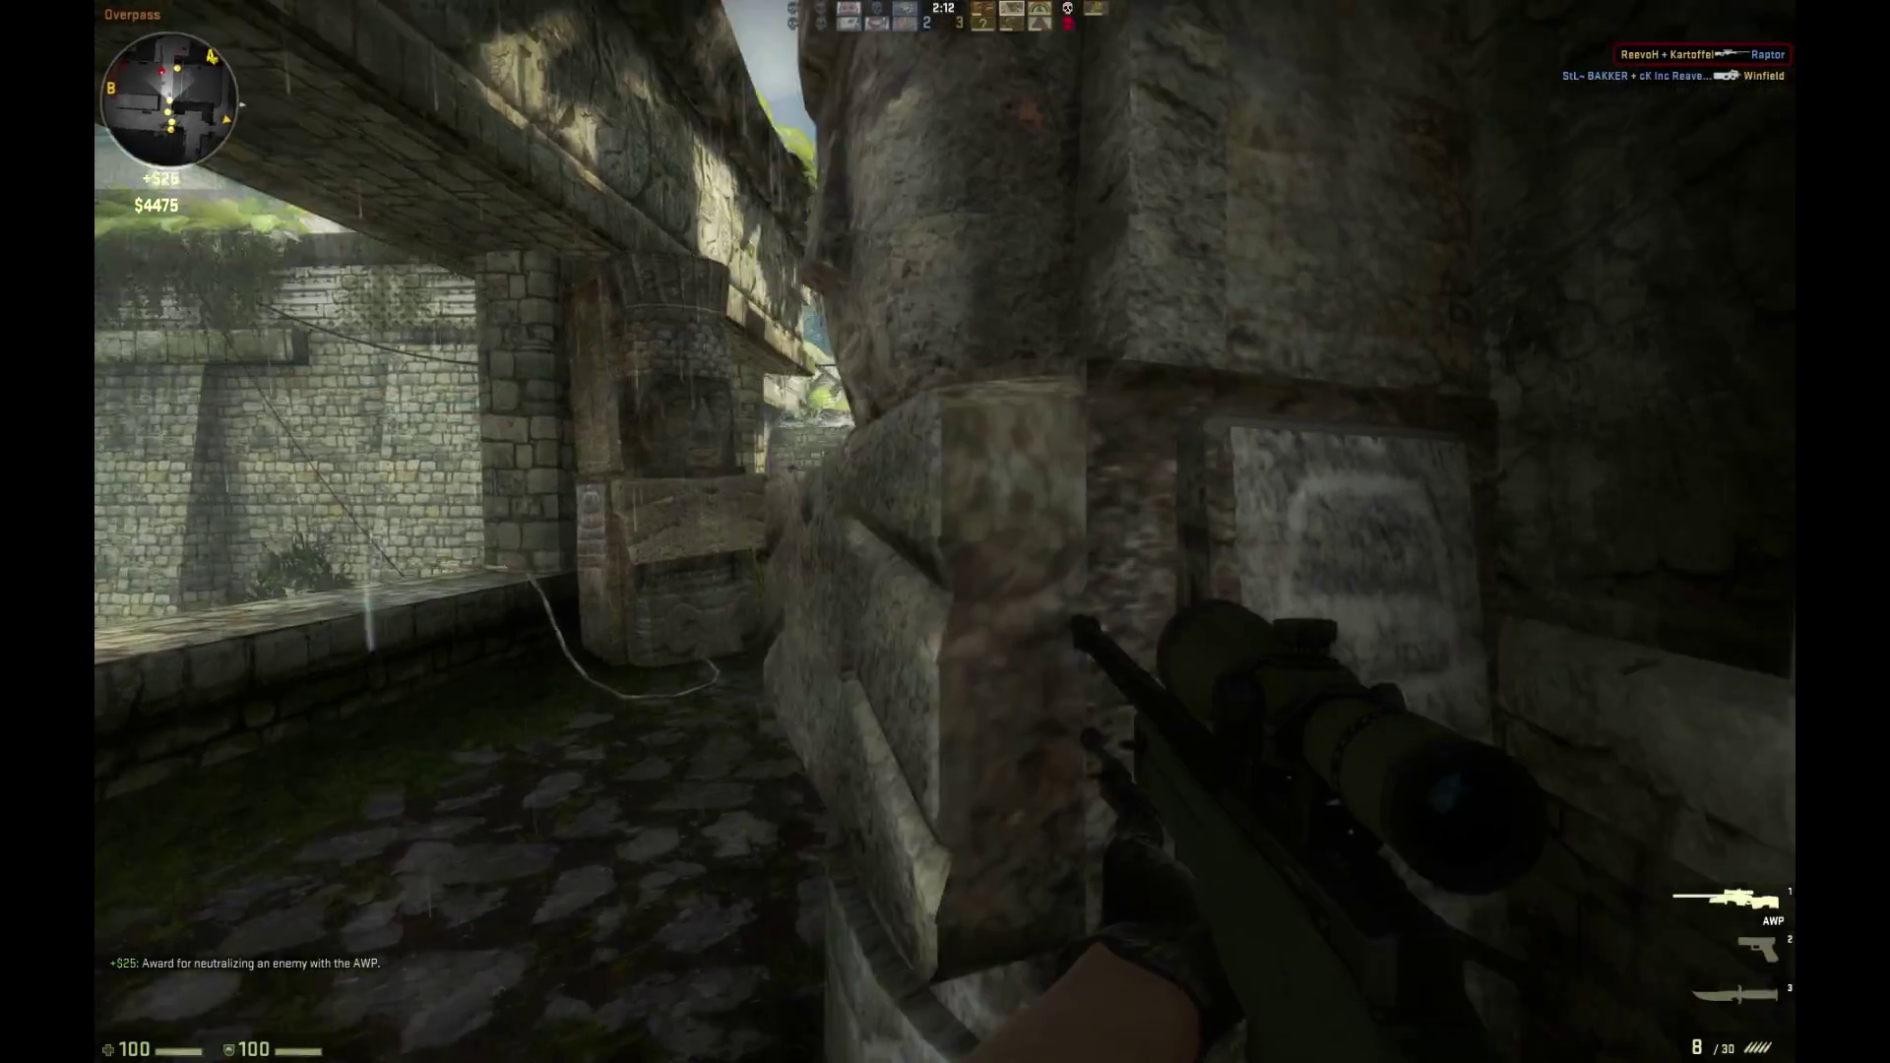
pyautogui.rightClick(945, 532)
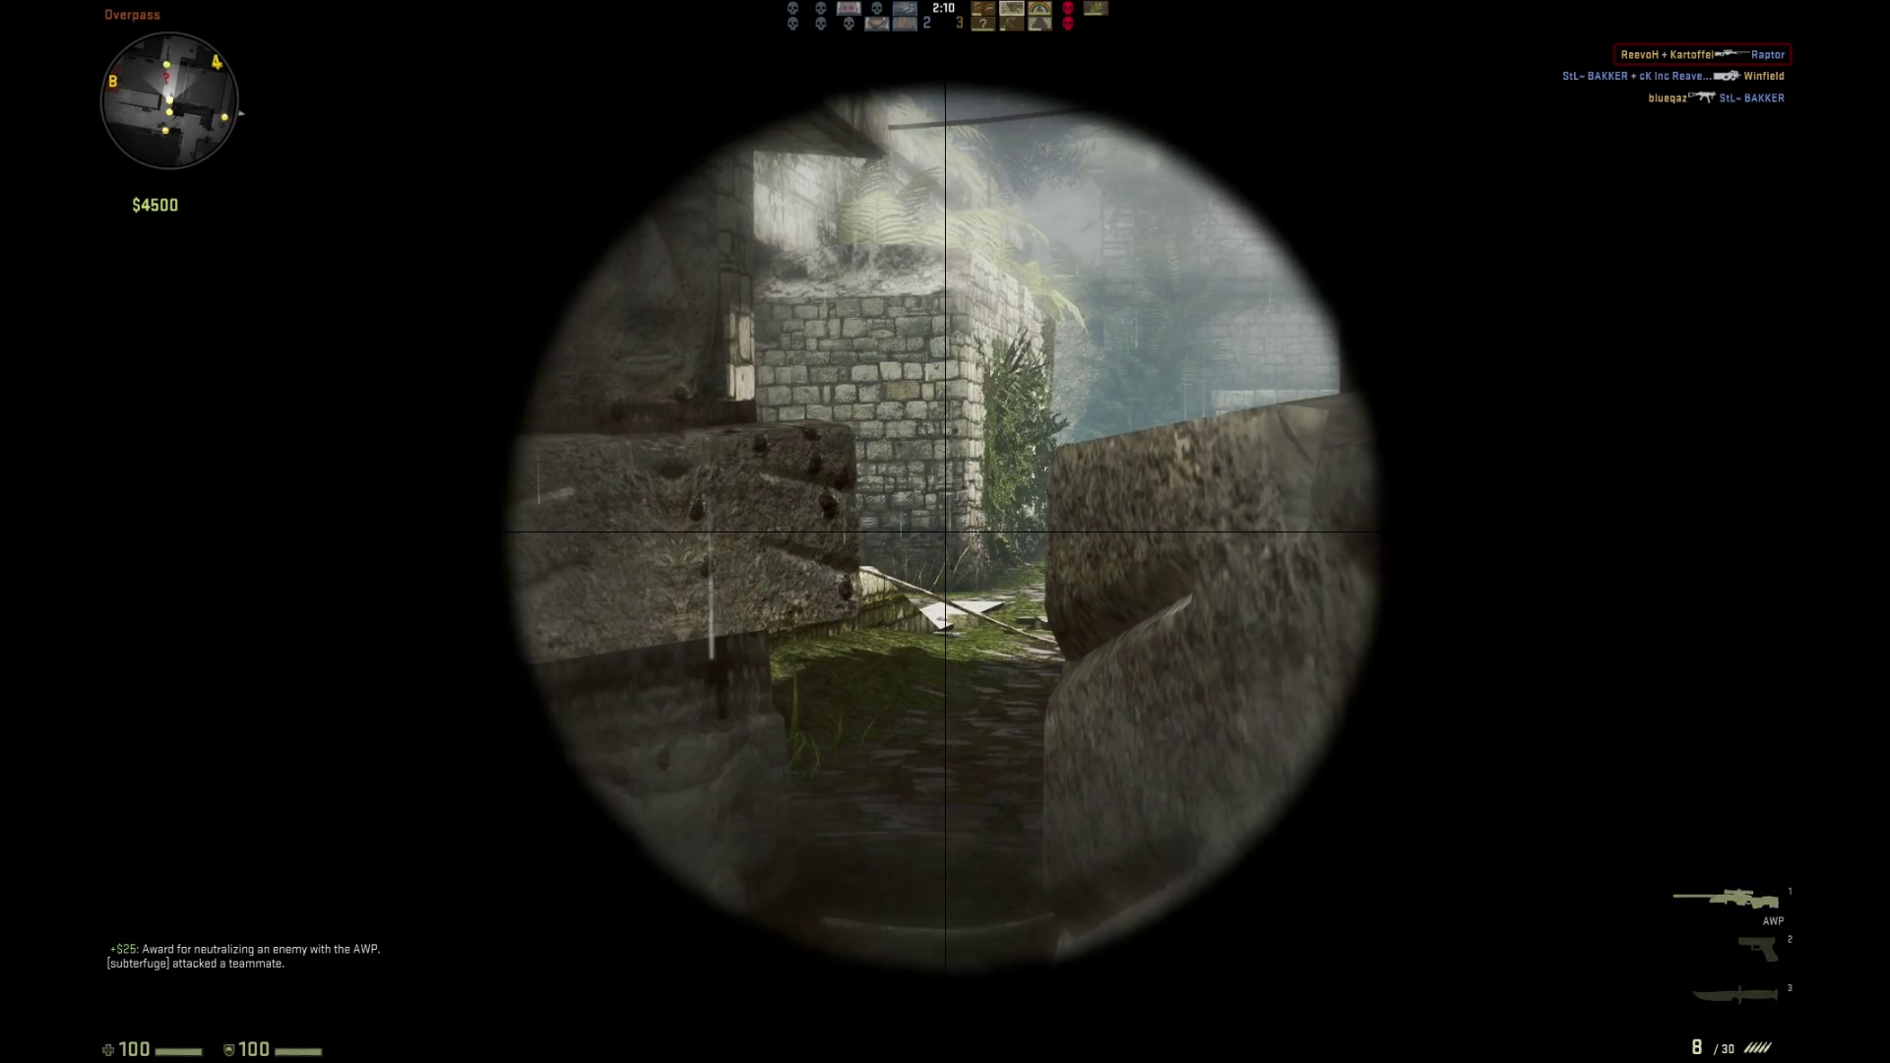
pyautogui.click(945, 531)
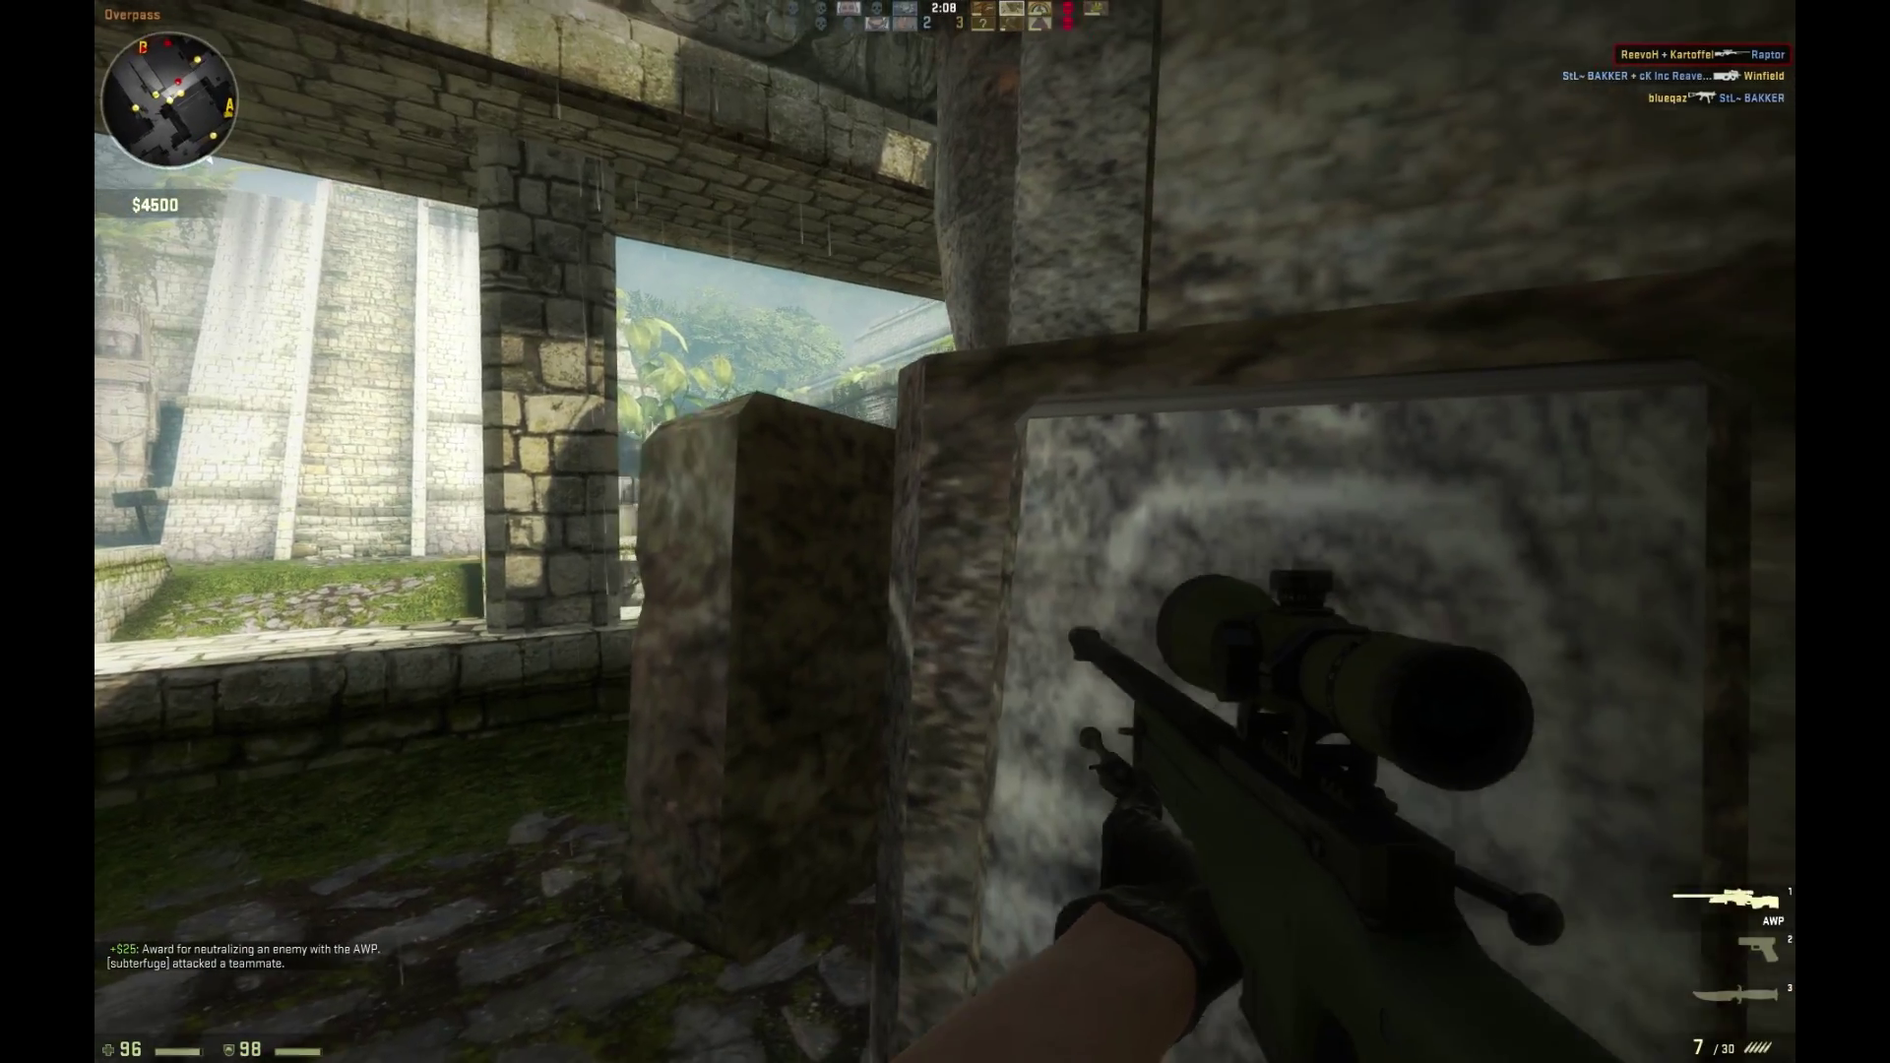
pyautogui.rightClick(945, 531)
pyautogui.click(946, 532)
pyautogui.press('3')
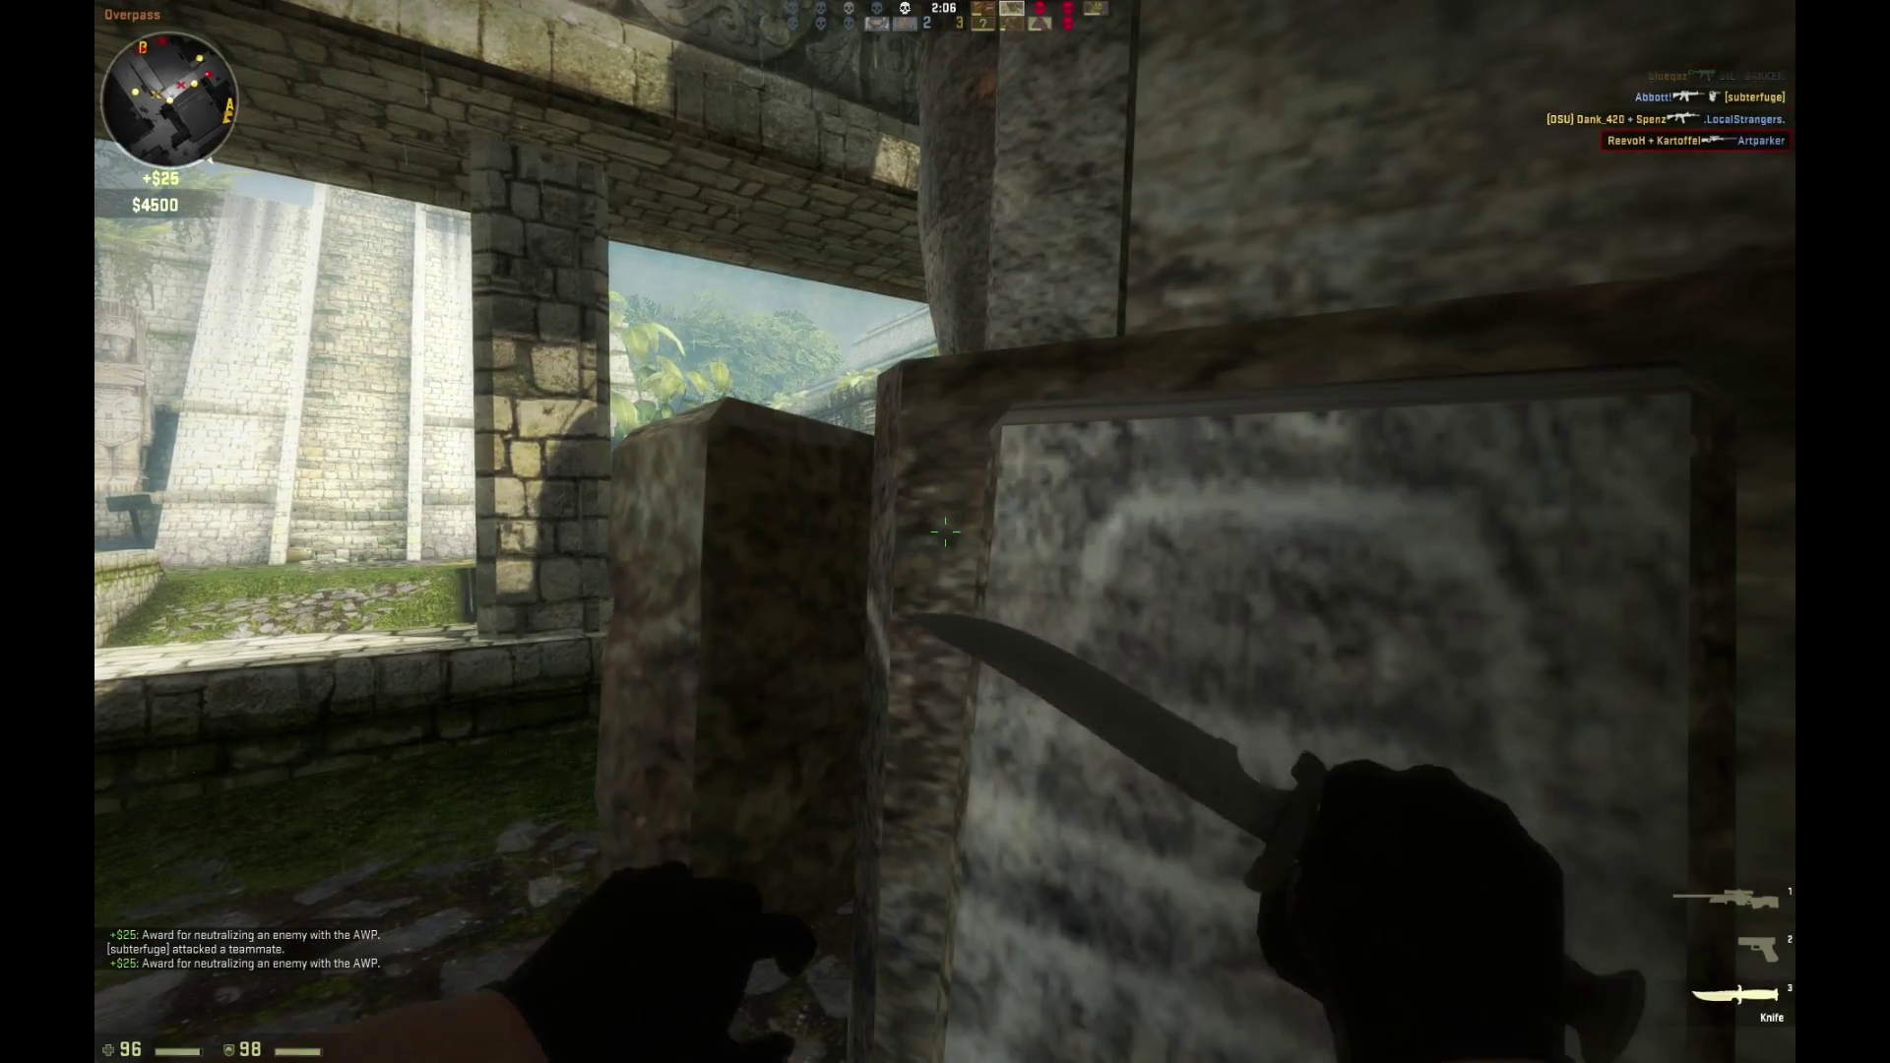
pyautogui.press('1')
pyautogui.press('w')
pyautogui.press('1')
pyautogui.press('3')
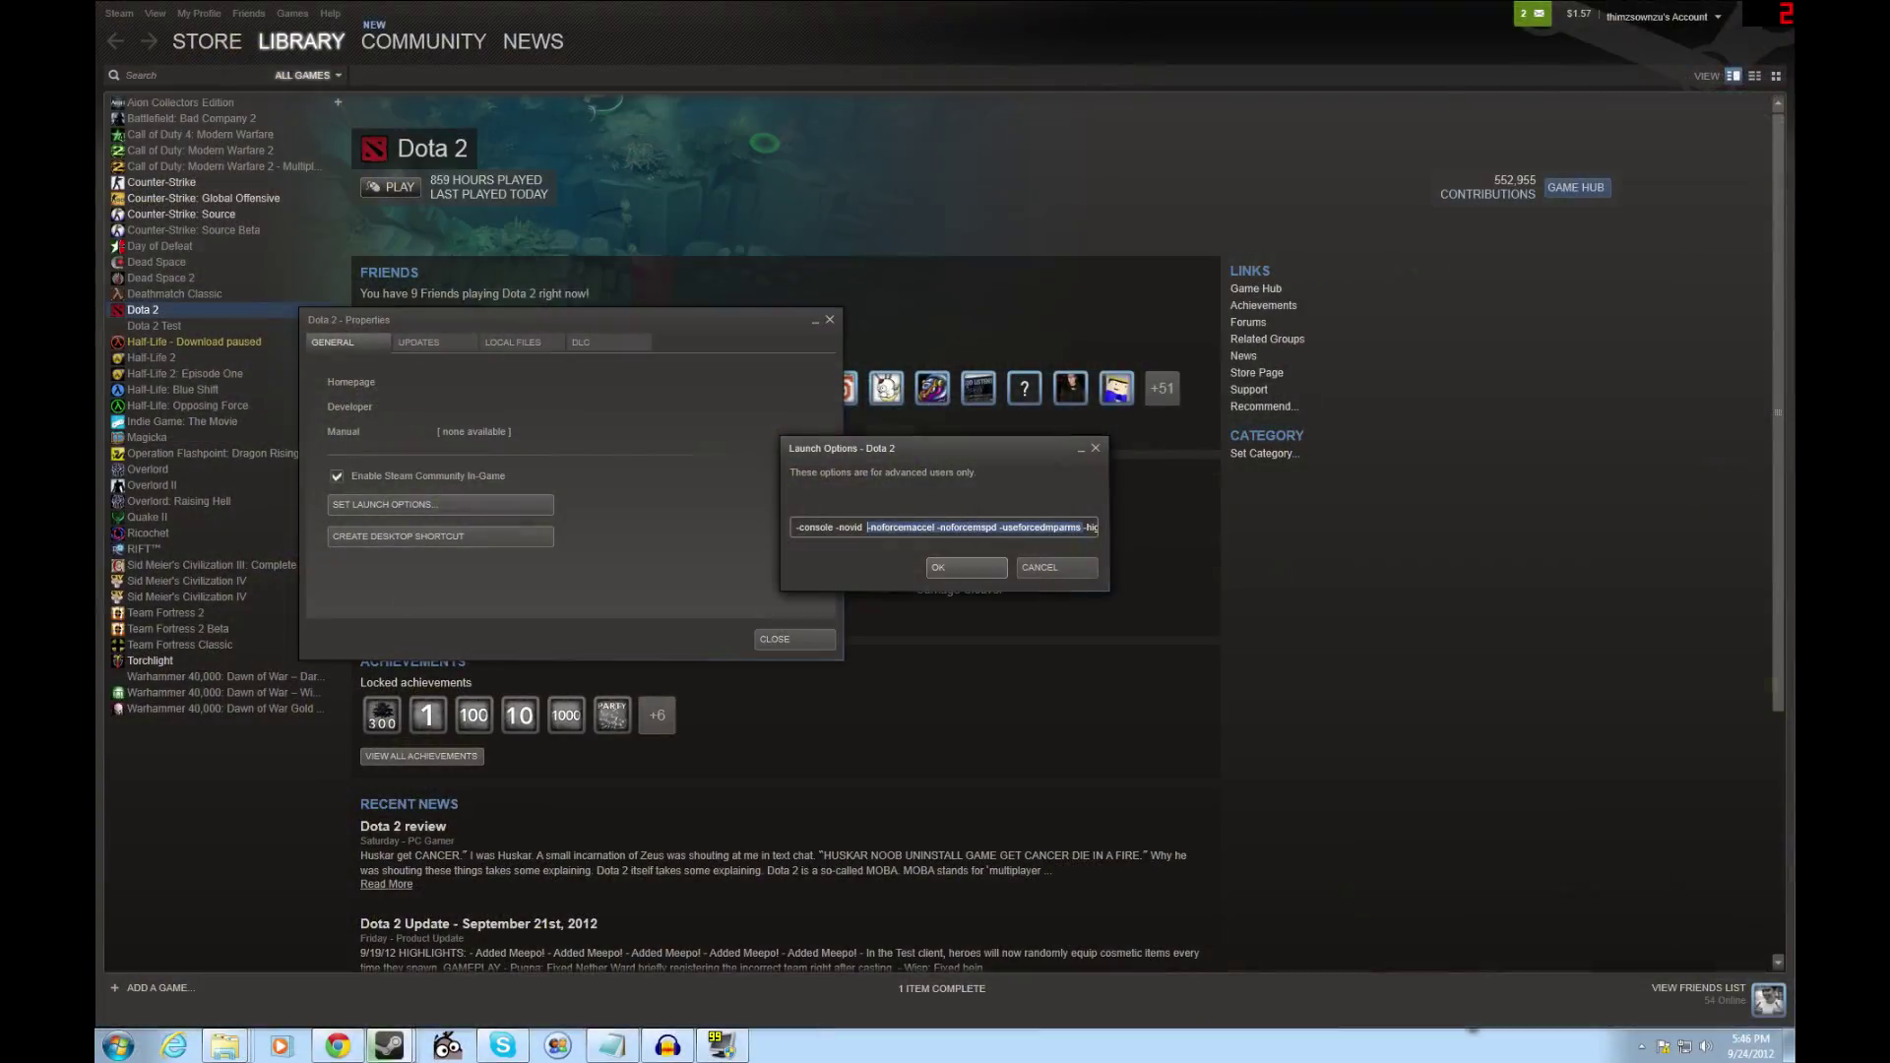
# Clear the text selection and examine the -high option further along the launch options.
pyautogui.click(1036, 529)
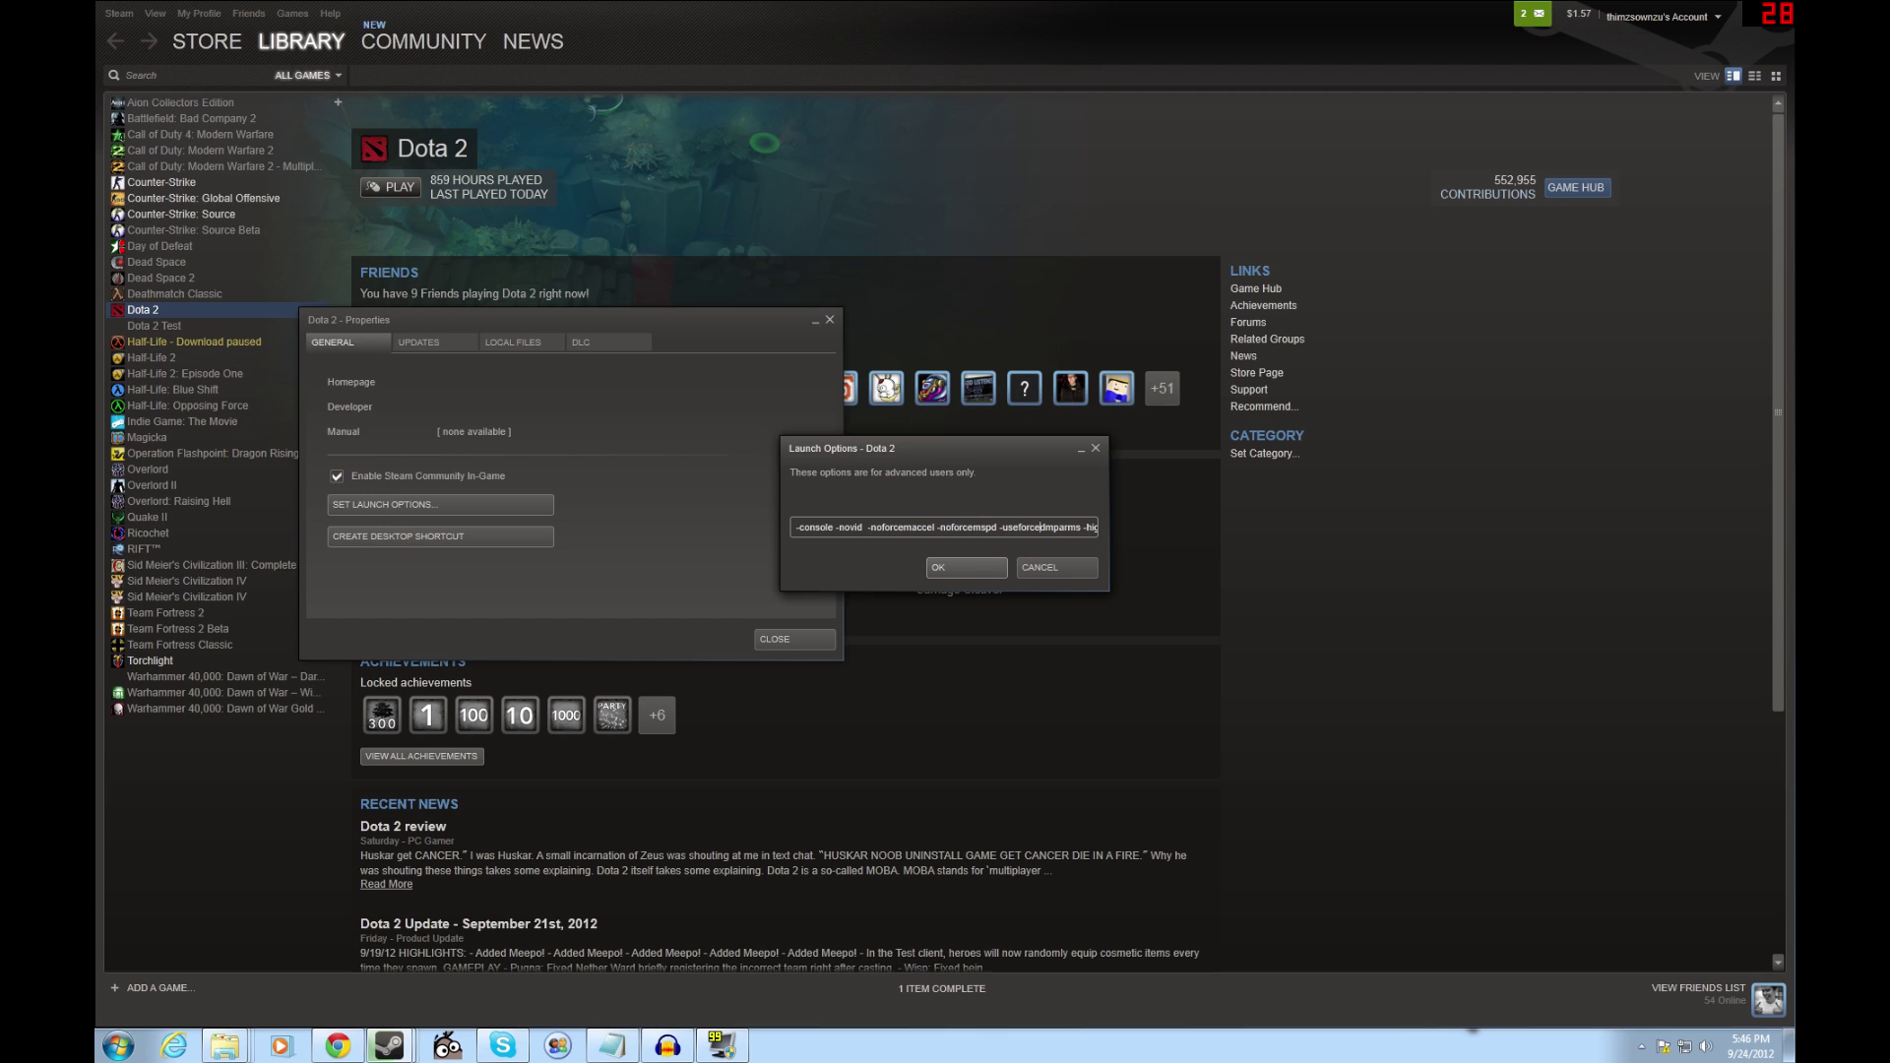
pyautogui.press('End')
pyautogui.write('-wi')
pyautogui.press('Right')
pyautogui.press('Right')
pyautogui.press('Right')
pyautogui.press('Right')
pyautogui.press('Right')
pyautogui.press('Right')
pyautogui.press('Right')
pyautogui.press('Right')
pyautogui.press('Right')
pyautogui.press('Right')
pyautogui.press('Right')
pyautogui.press('Right')
pyautogui.press('Right')
pyautogui.press('Right')
pyautogui.press('Right')
pyautogui.press('Right')
pyautogui.press('Right')
pyautogui.press('Right')
pyautogui.press('Right')
pyautogui.press('Right')
pyautogui.moveTo(951, 527); pyautogui.dragTo(975, 528)
pyautogui.click(956, 528)
# Highlight the display options -windowed -w 1920 -h 1200 -noborder as a group, plus -windowed and -noborder individually, to examine them.
pyautogui.hotkey('alt', 'Tab')
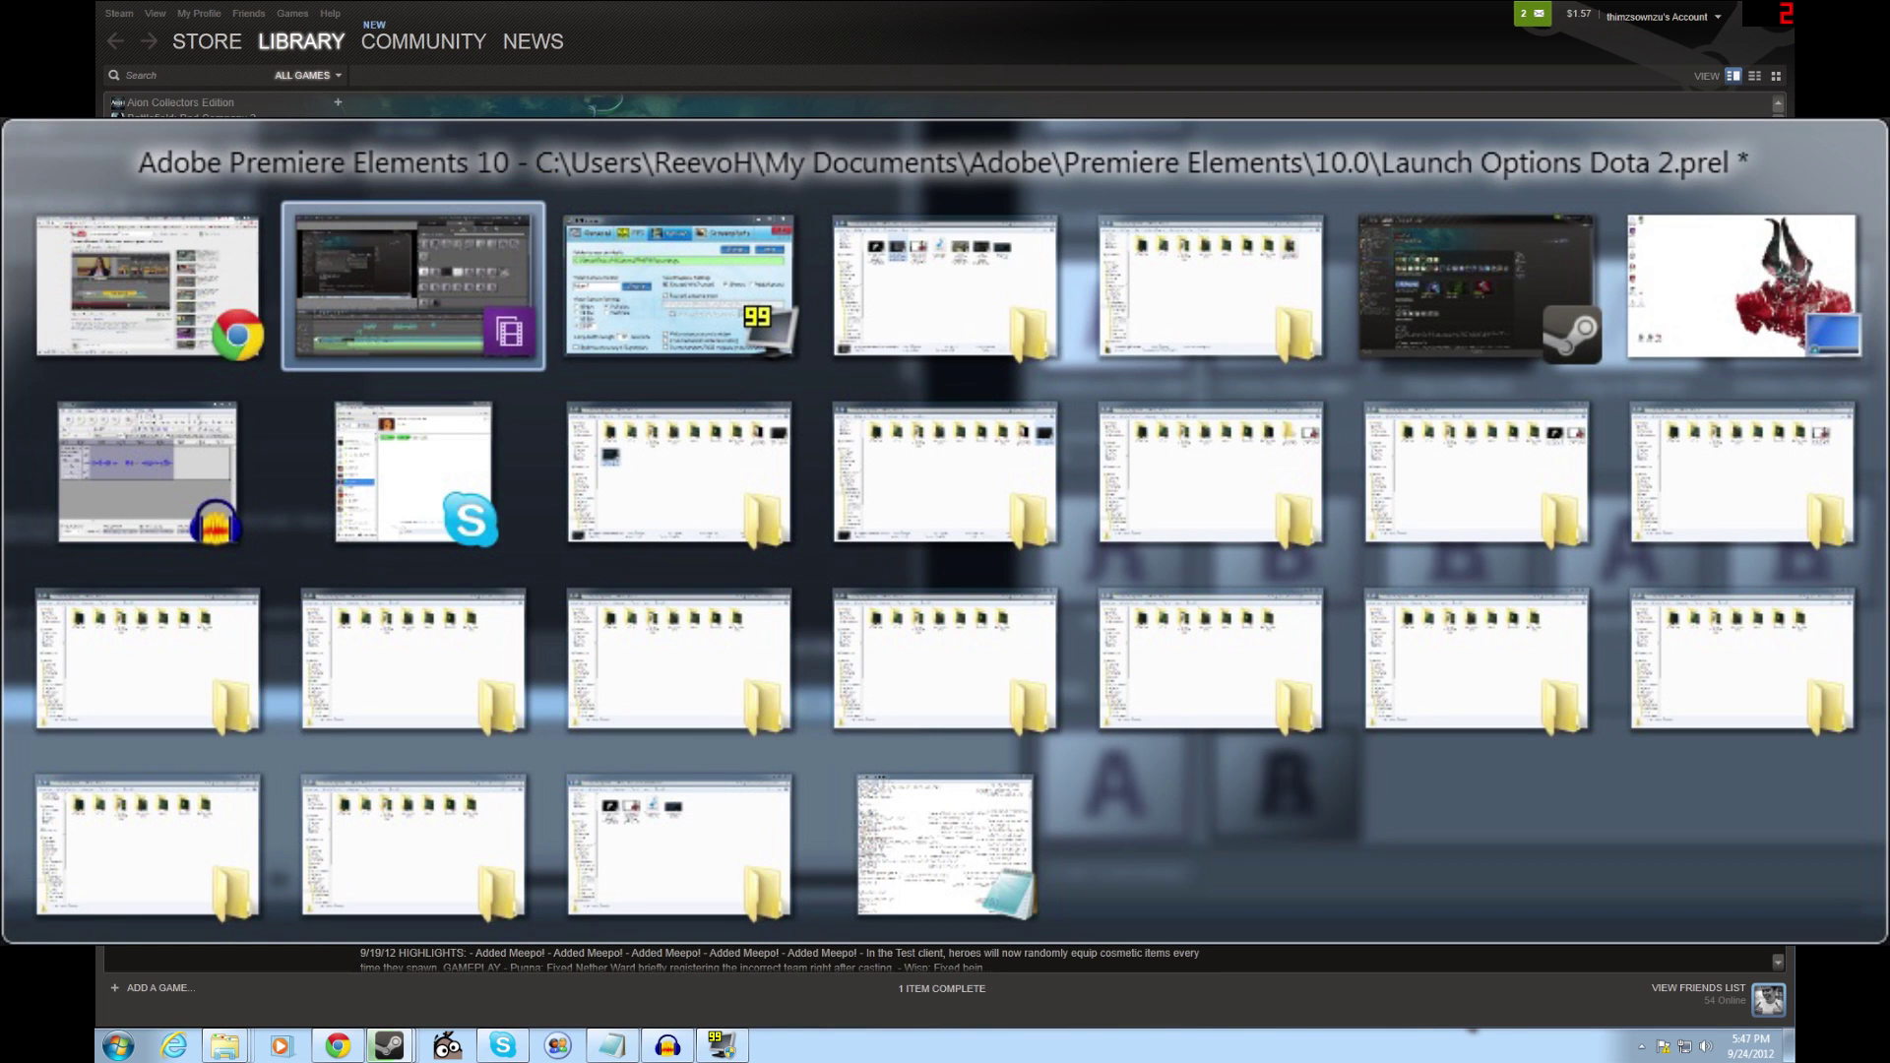
pyautogui.write('noborder')
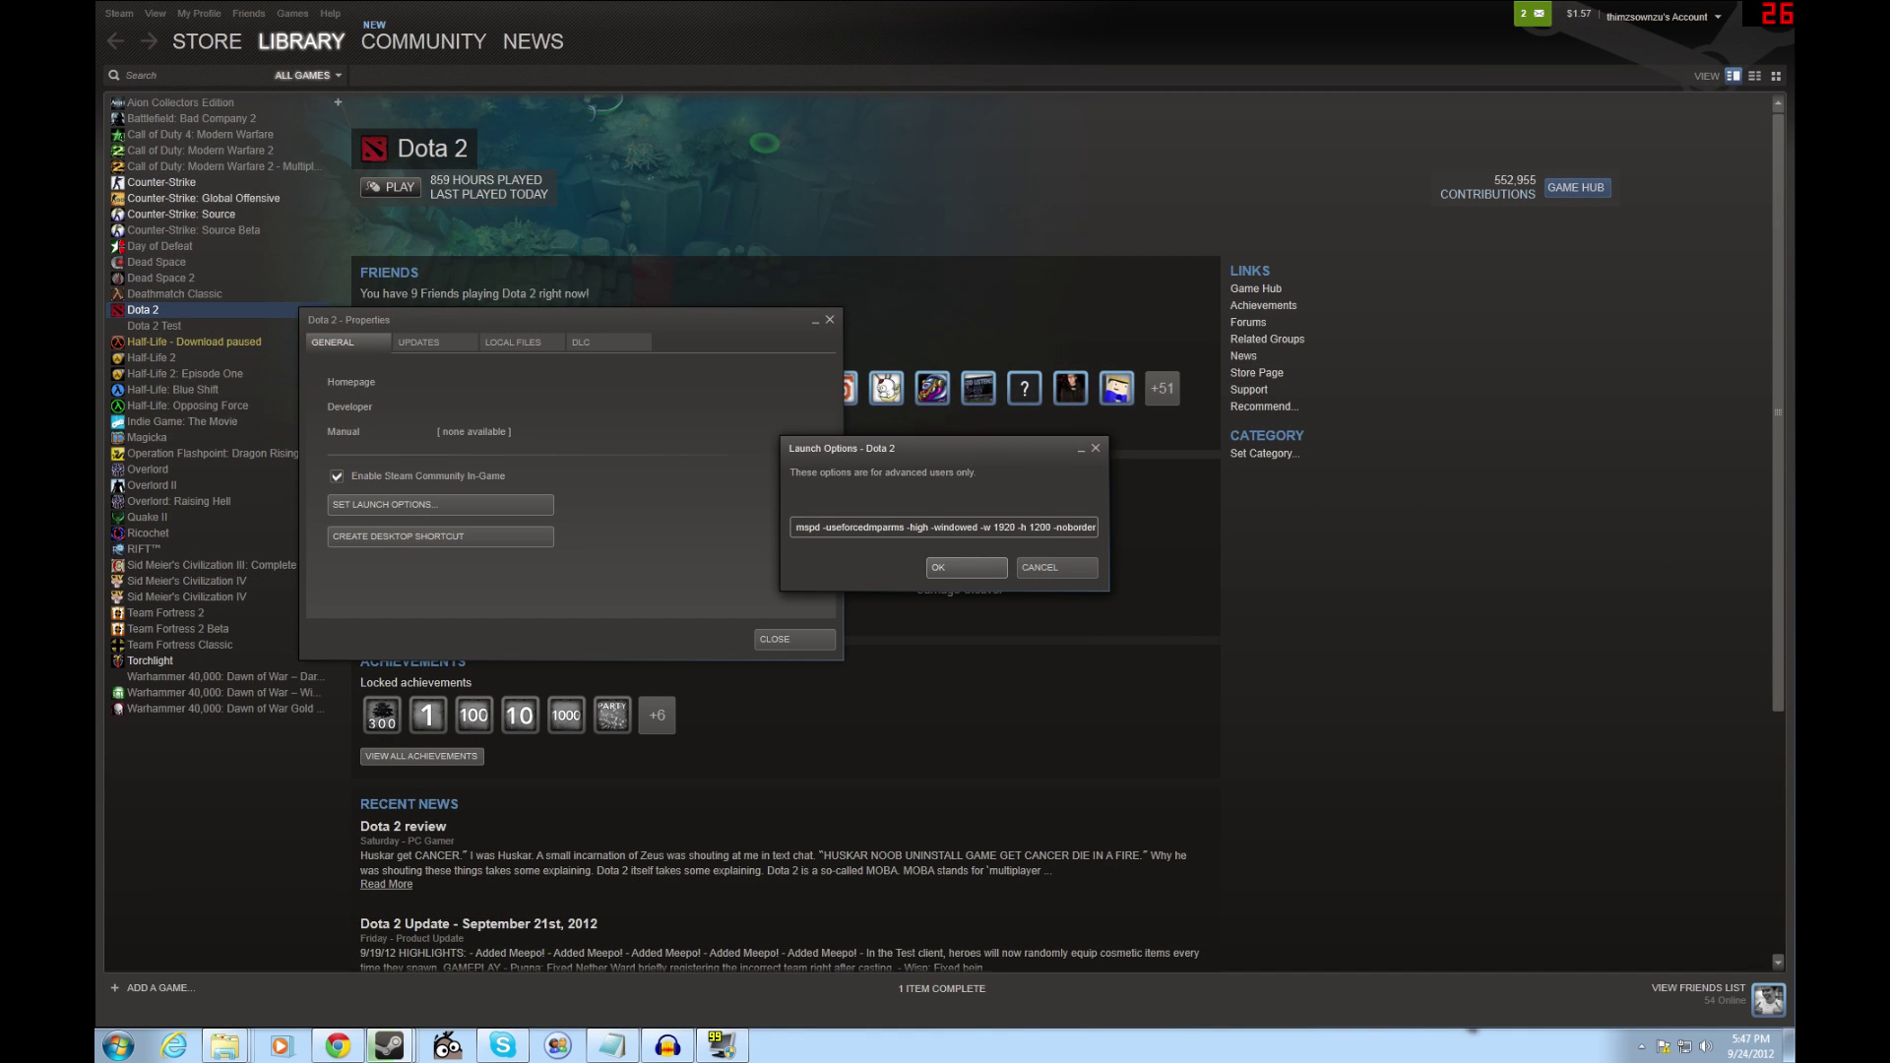
pyautogui.moveTo(932, 528); pyautogui.dragTo(1095, 527)
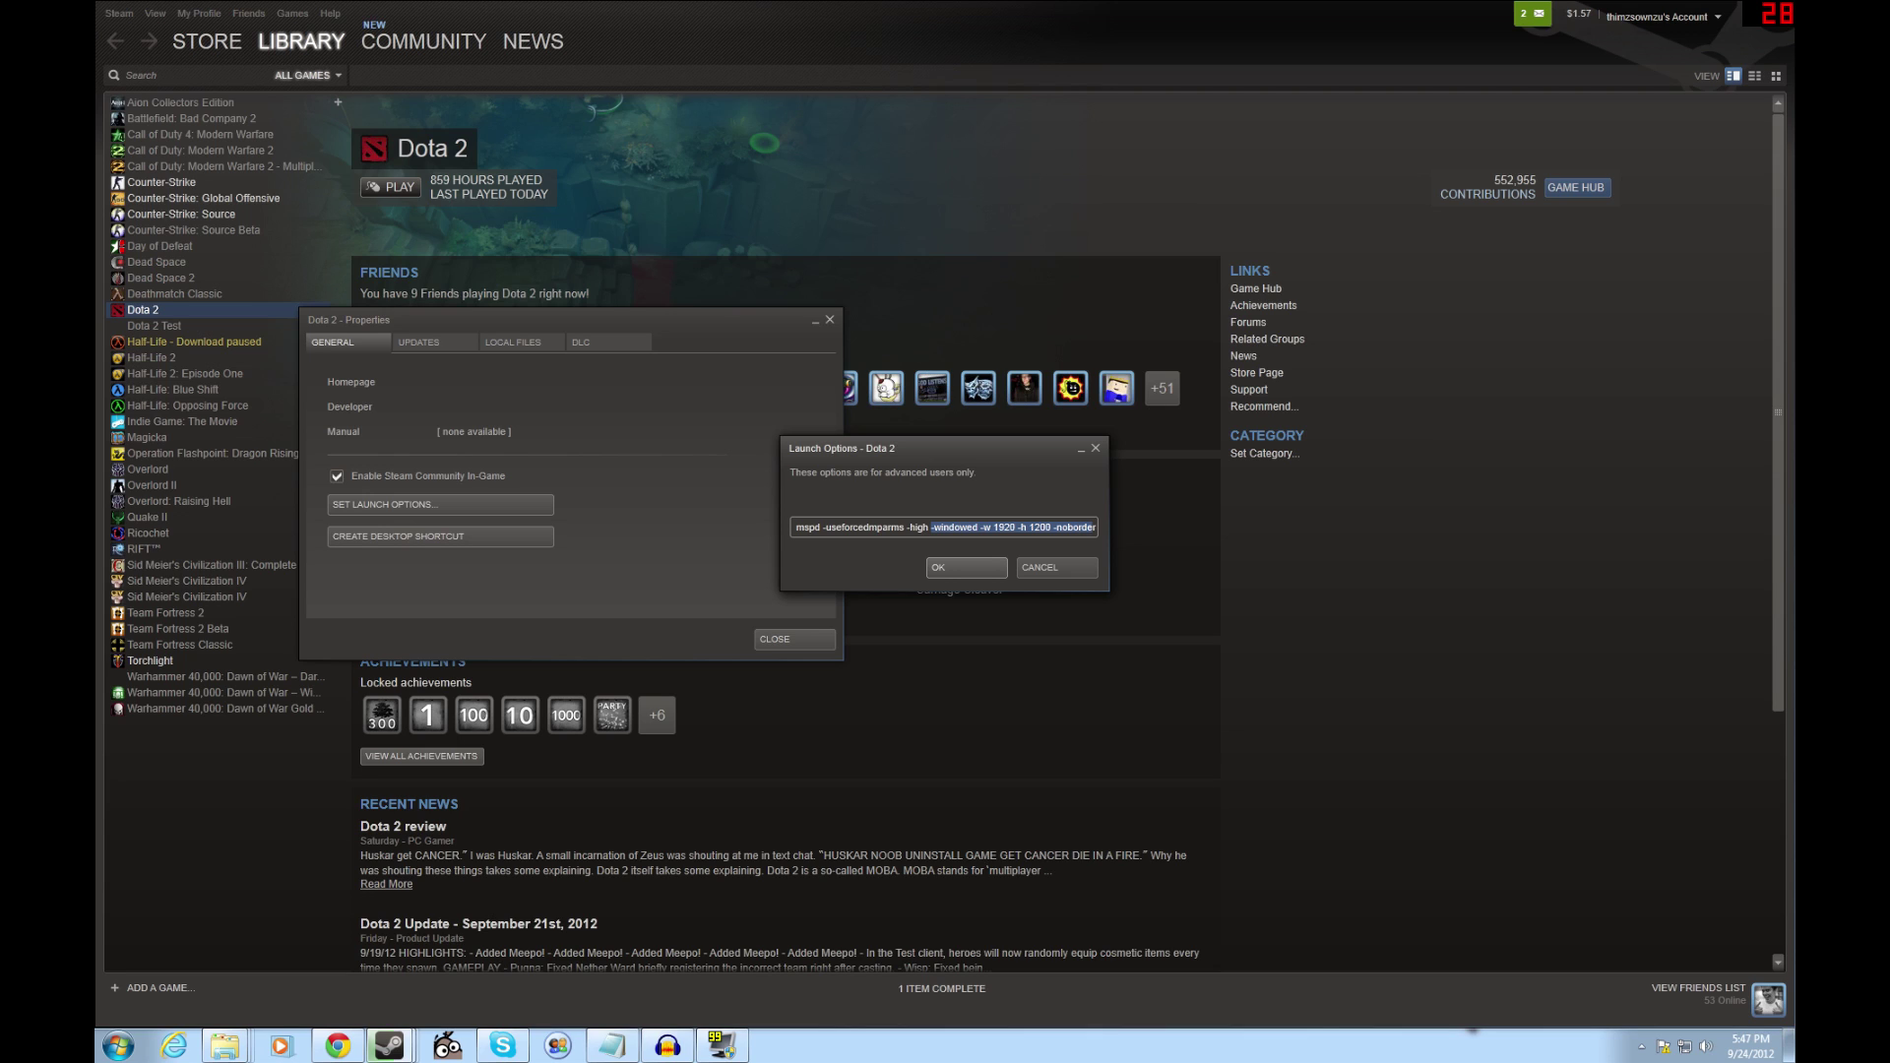
pyautogui.click(933, 527)
pyautogui.moveTo(932, 527); pyautogui.dragTo(979, 528)
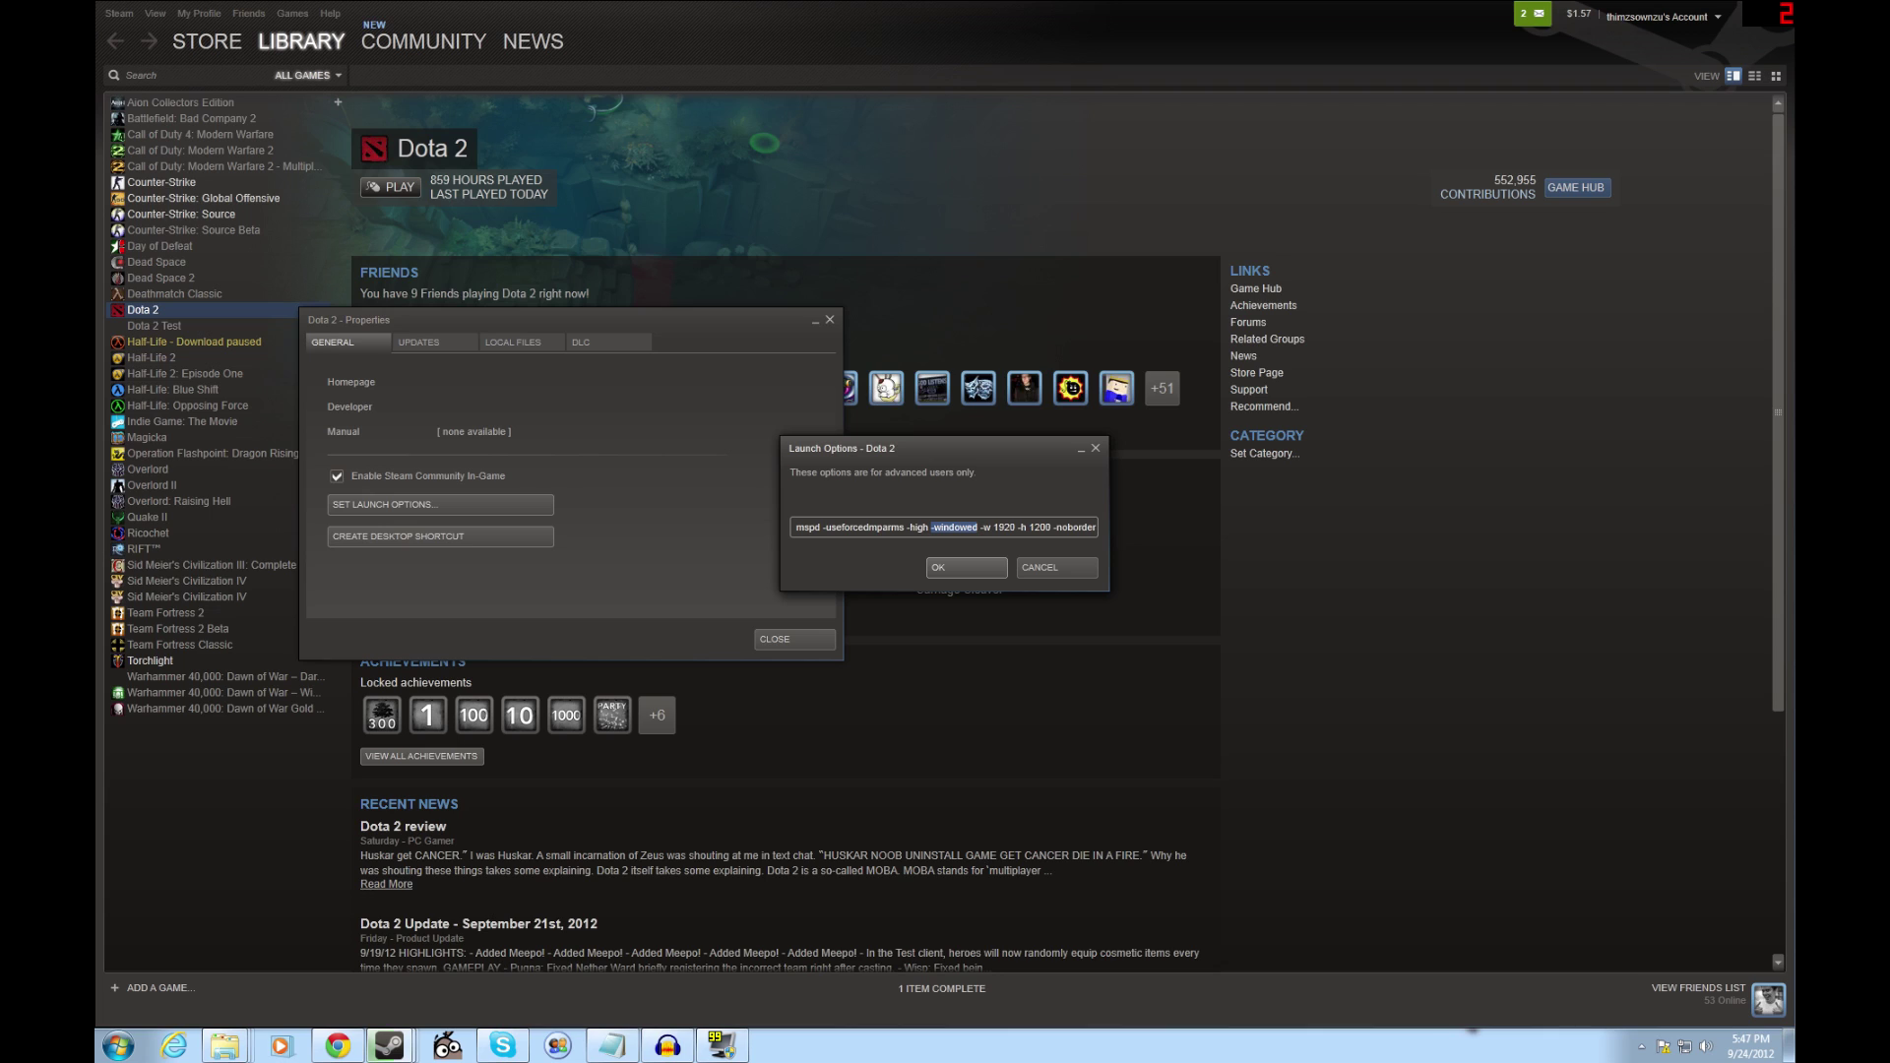
pyautogui.click(980, 528)
pyautogui.doubleClick(1072, 528)
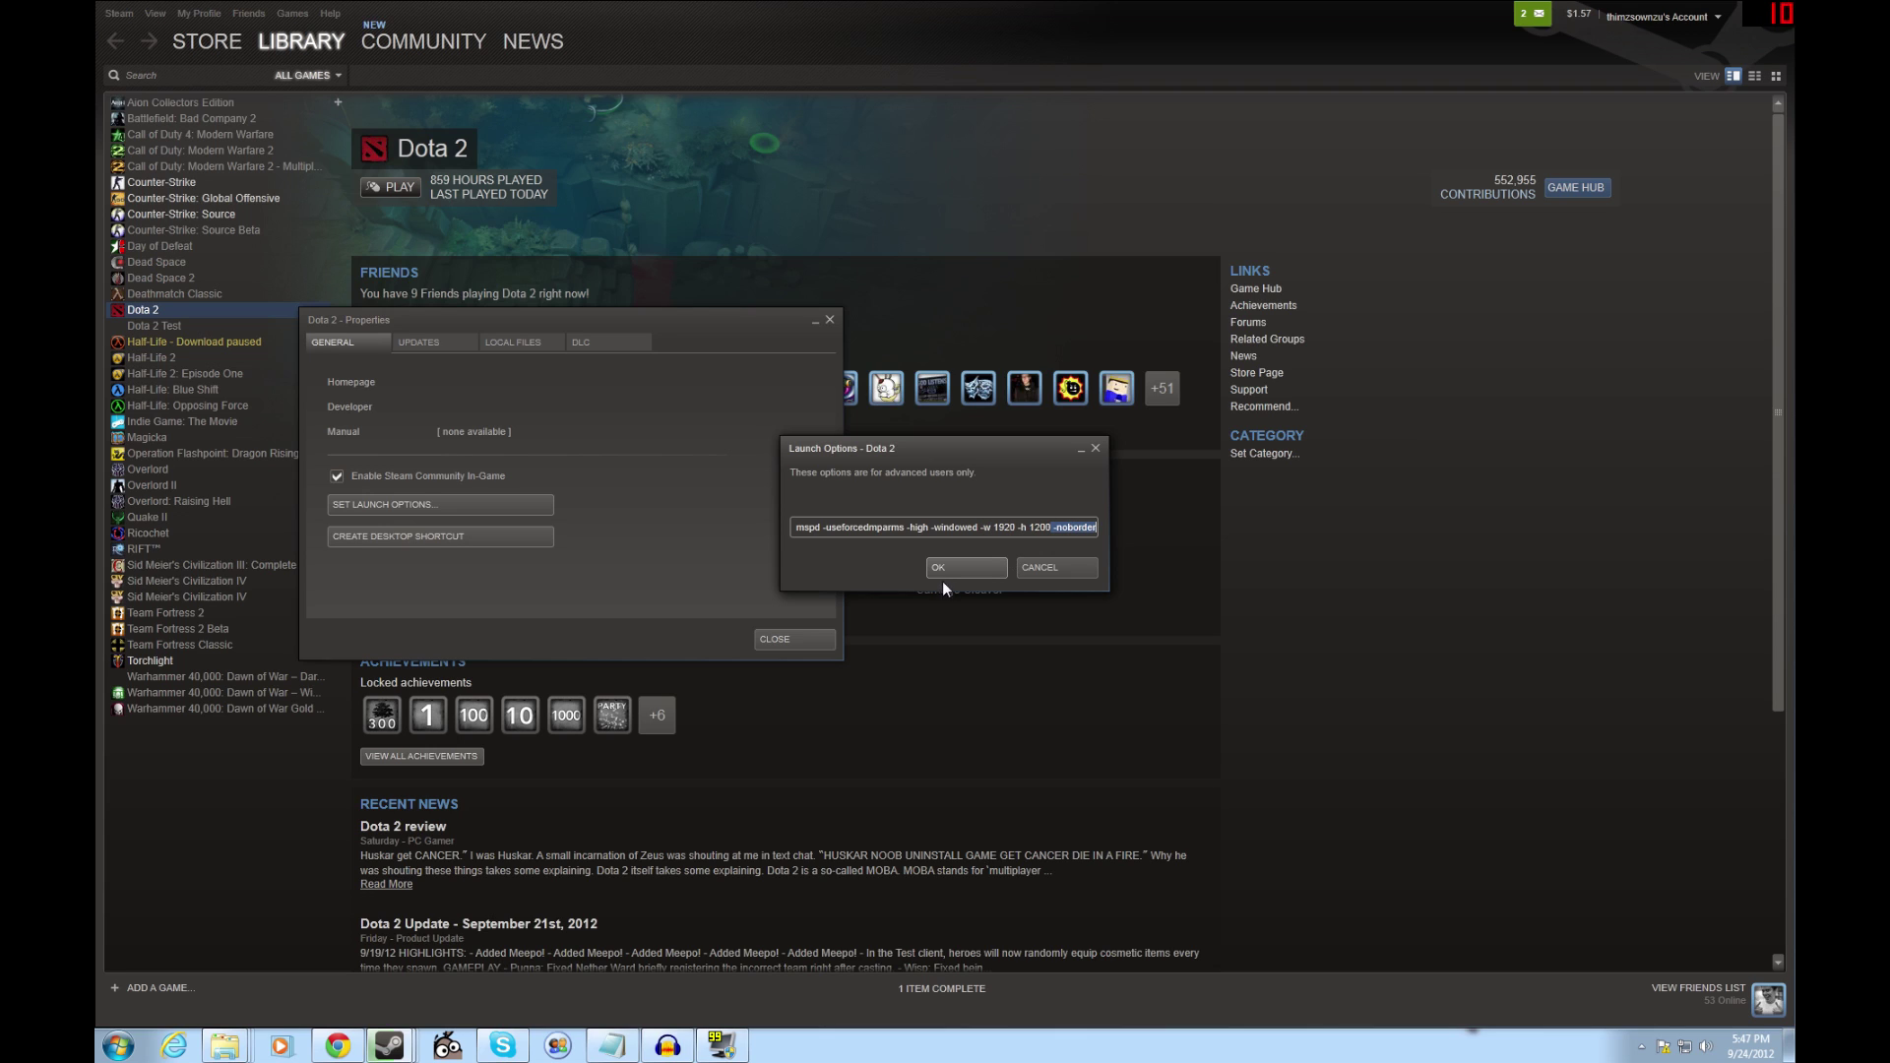